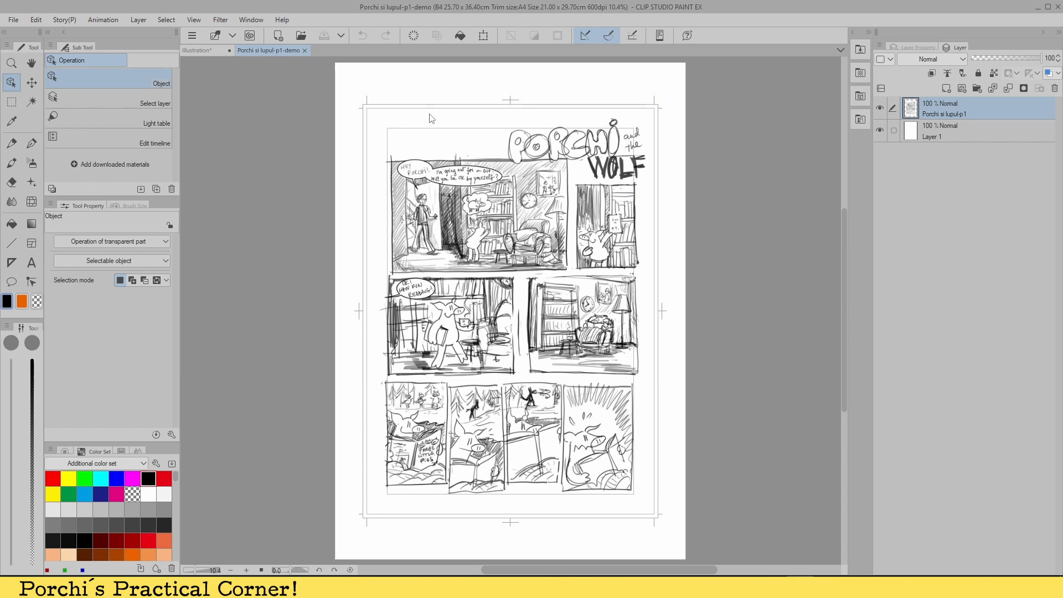
Step: Reduce the comic sketch layer's opacity to 43% and lock the layer
drag(1027, 58, 1002, 57)
click(978, 73)
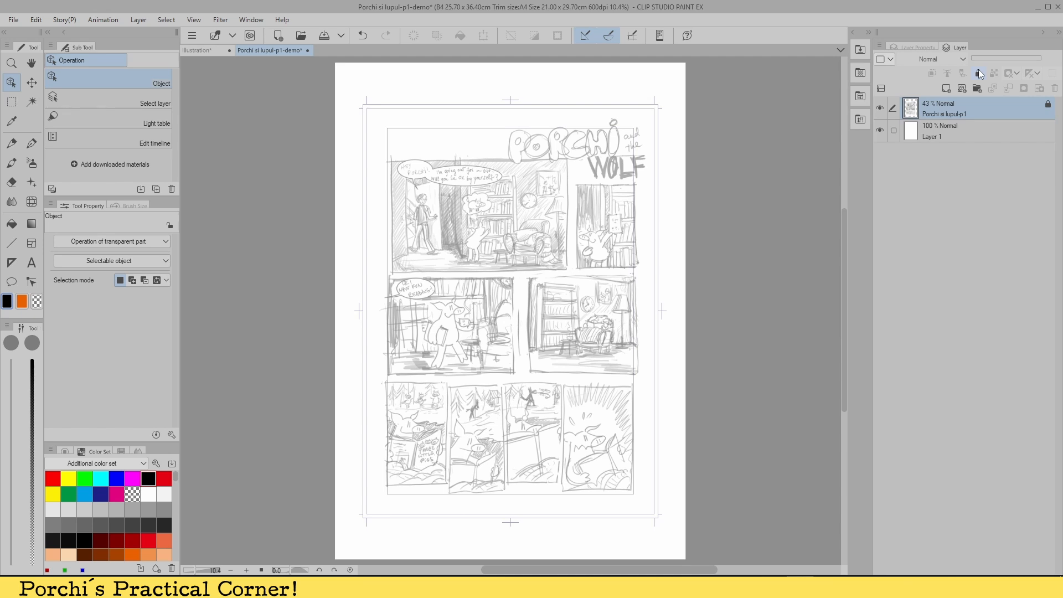
Step: Try the Rectangle frame tool with a frame along the inner page margin and a small central frame, undoing both
click(32, 245)
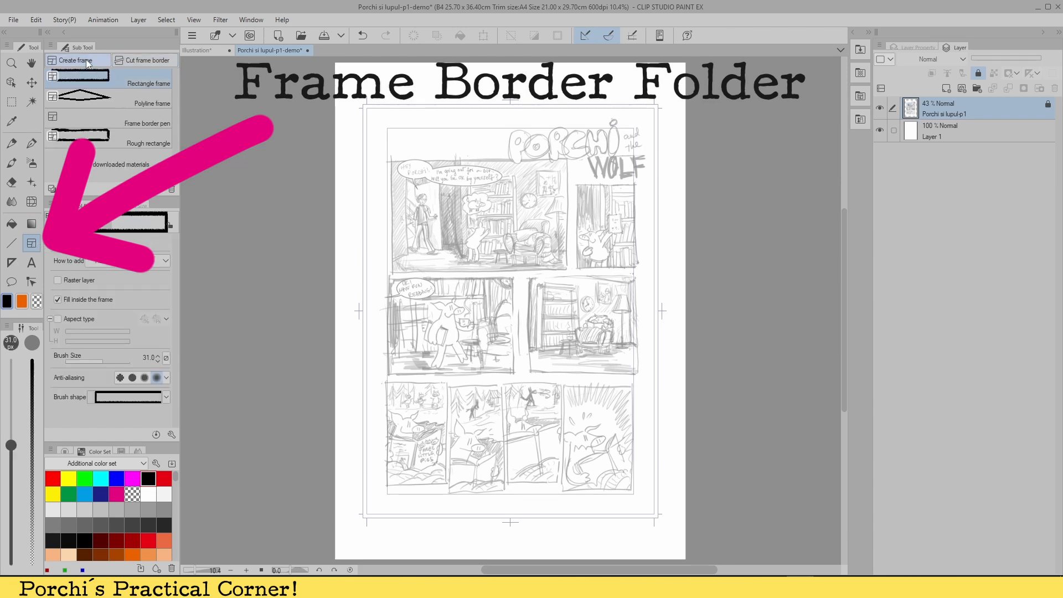
click(100, 99)
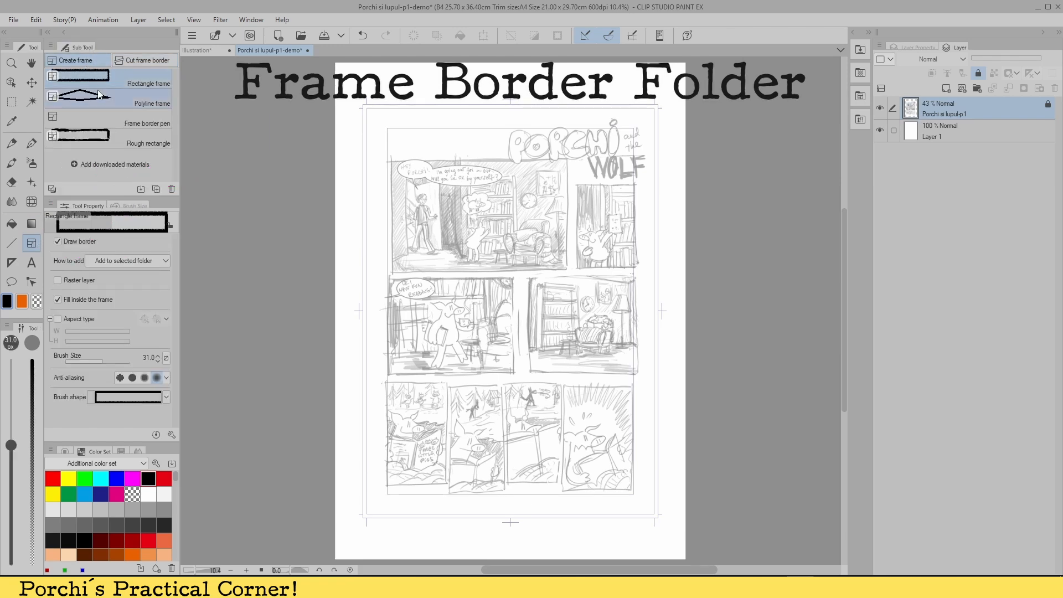
click(102, 129)
click(127, 61)
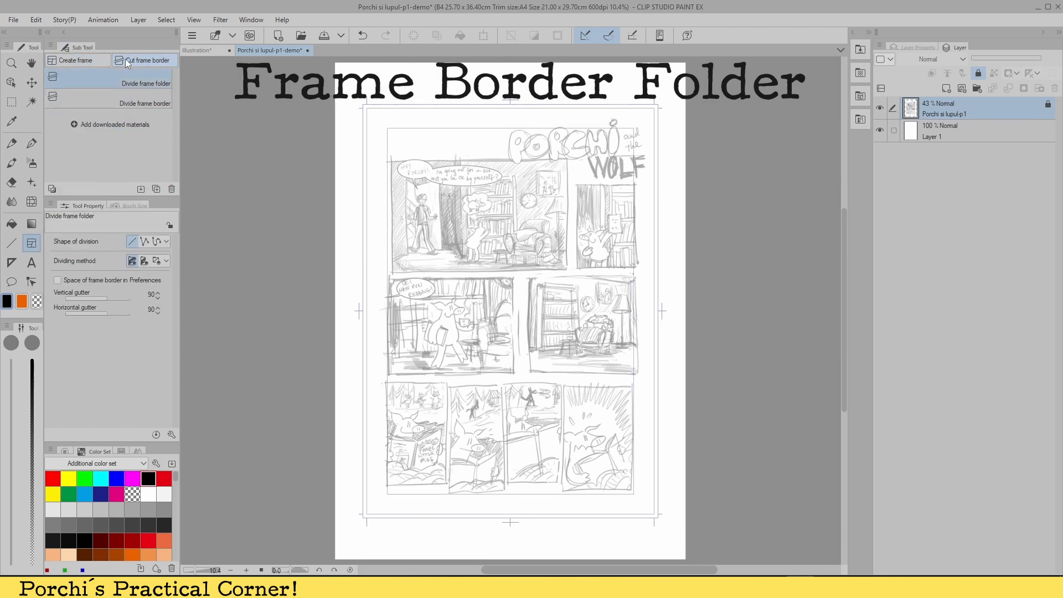
click(84, 59)
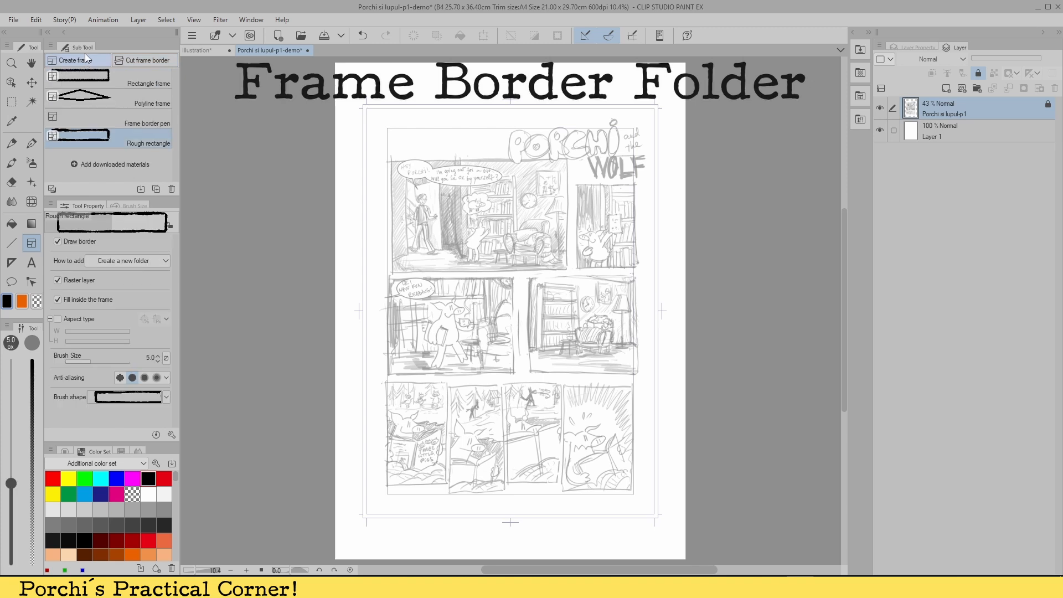
click(101, 78)
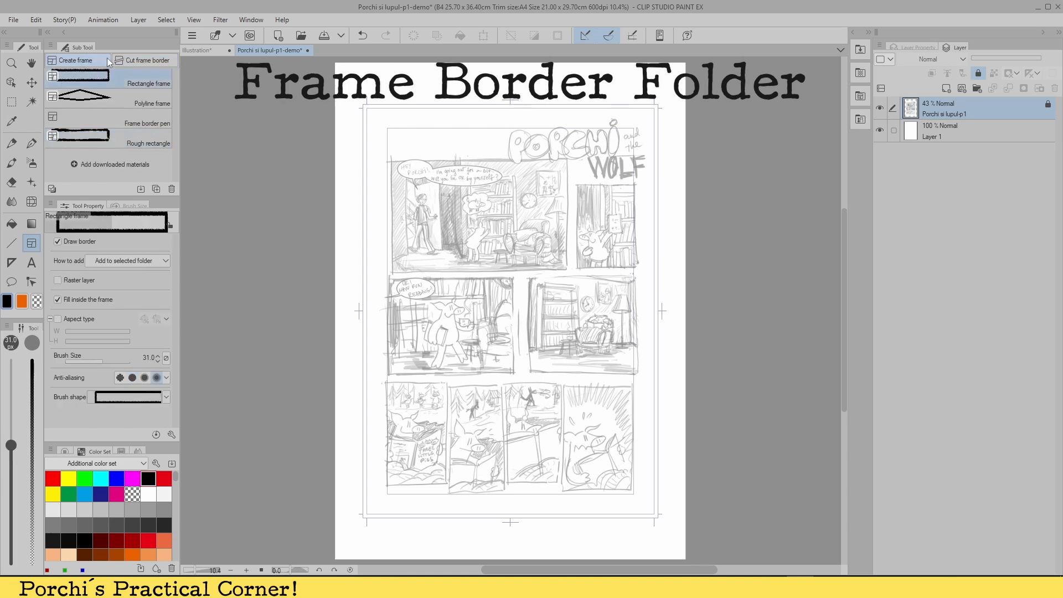
mouse_move(388, 128)
mouse_down()
mouse_move(633, 494)
mouse_move(632, 482)
mouse_up()
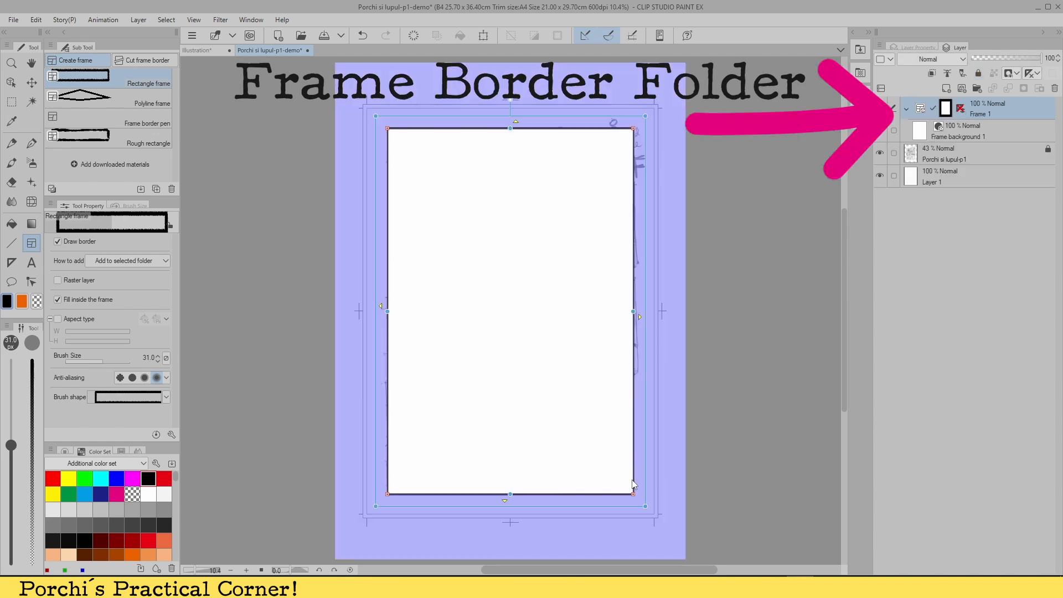
key(ctrl+z)
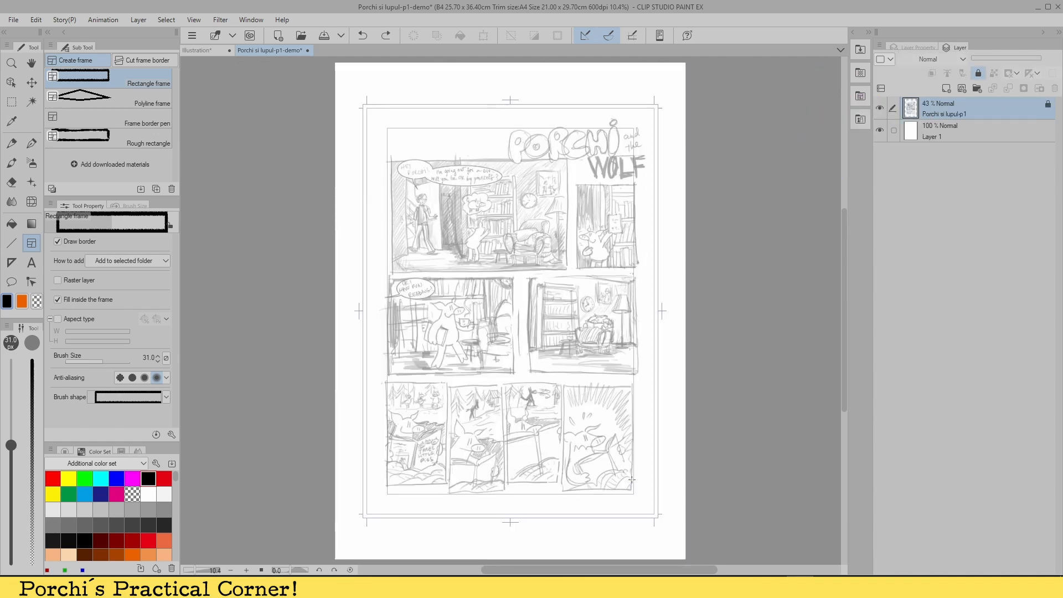
drag(470, 261, 554, 354)
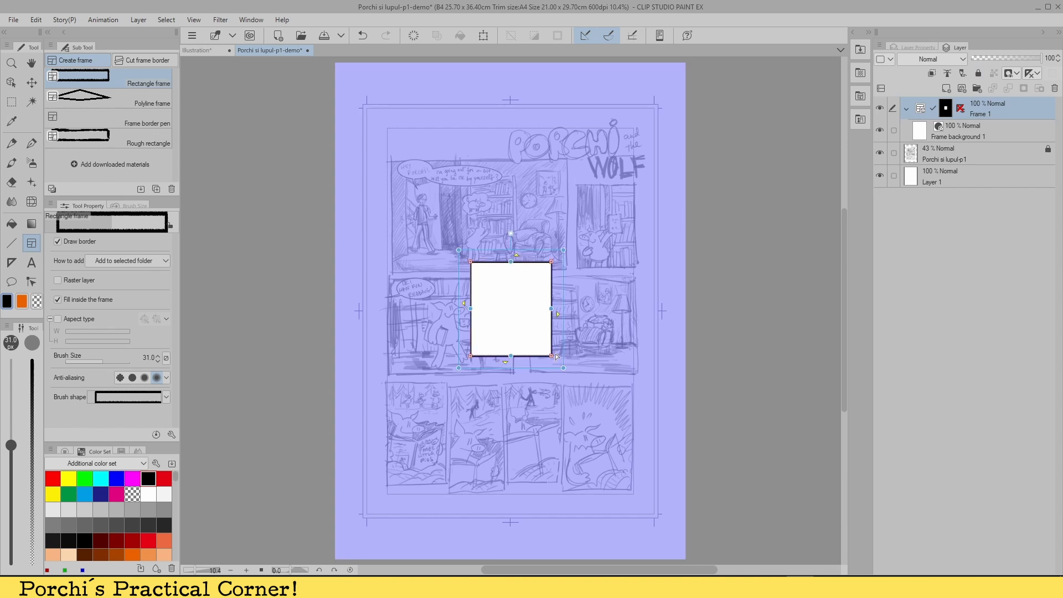
key(ctrl+z)
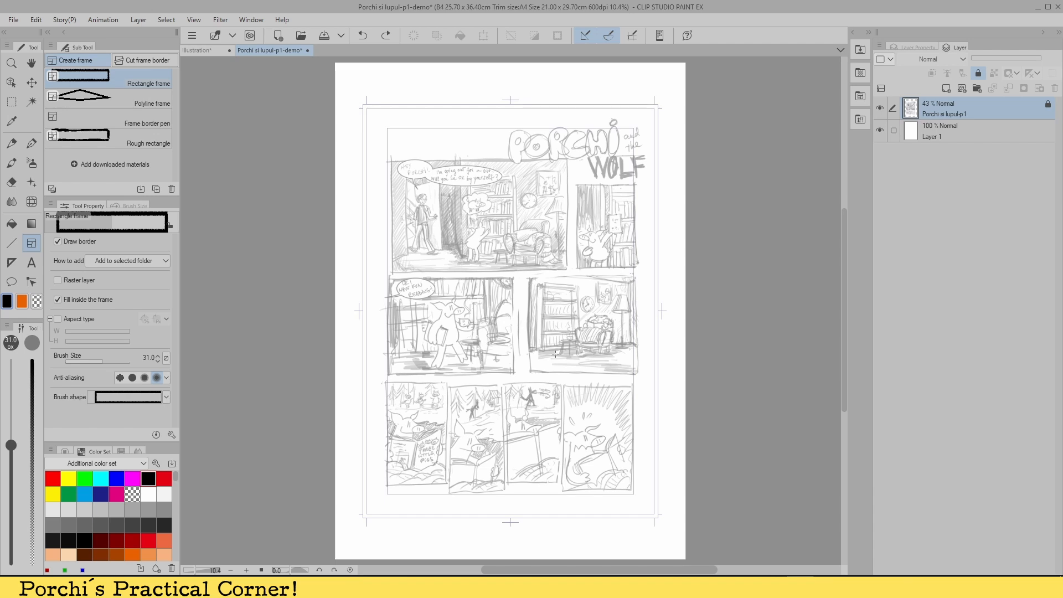
Step: Create a new frame border folder with a drawn border 5 px wide and no anti-aliasing
click(139, 20)
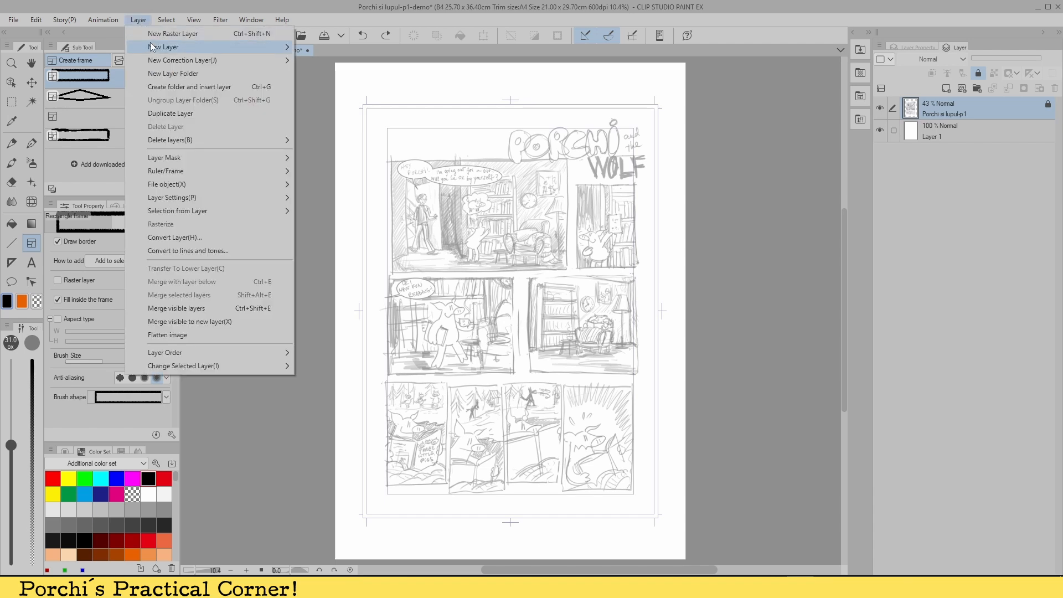
mouse_move(177, 46)
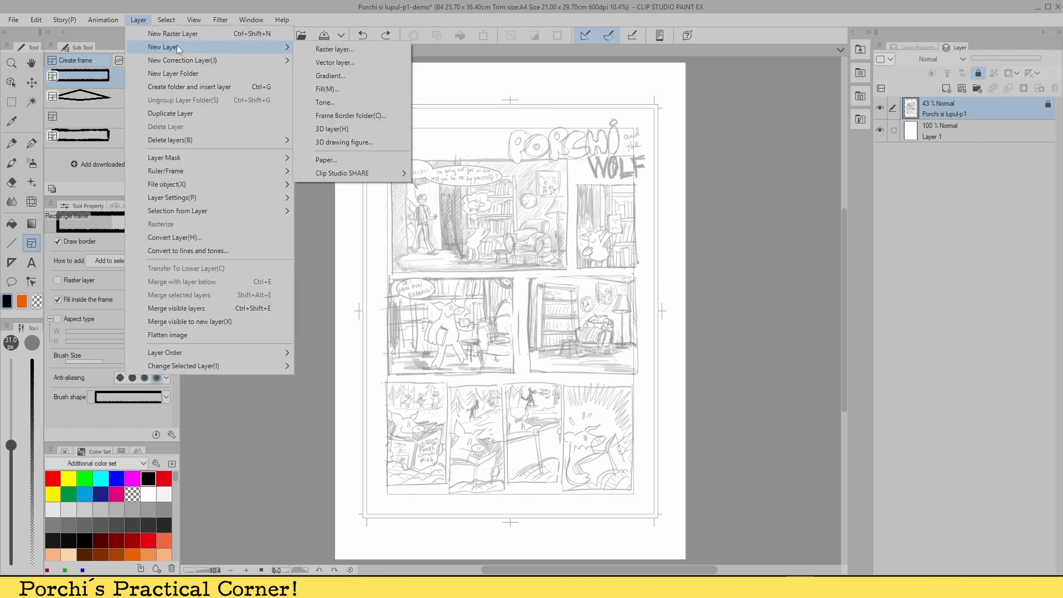
click(360, 115)
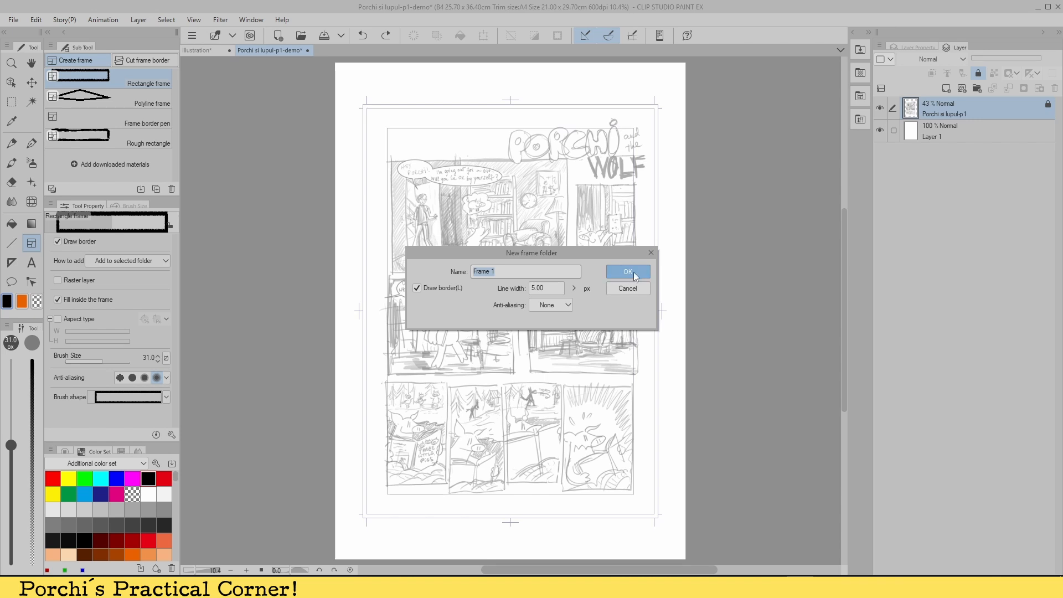
click(633, 269)
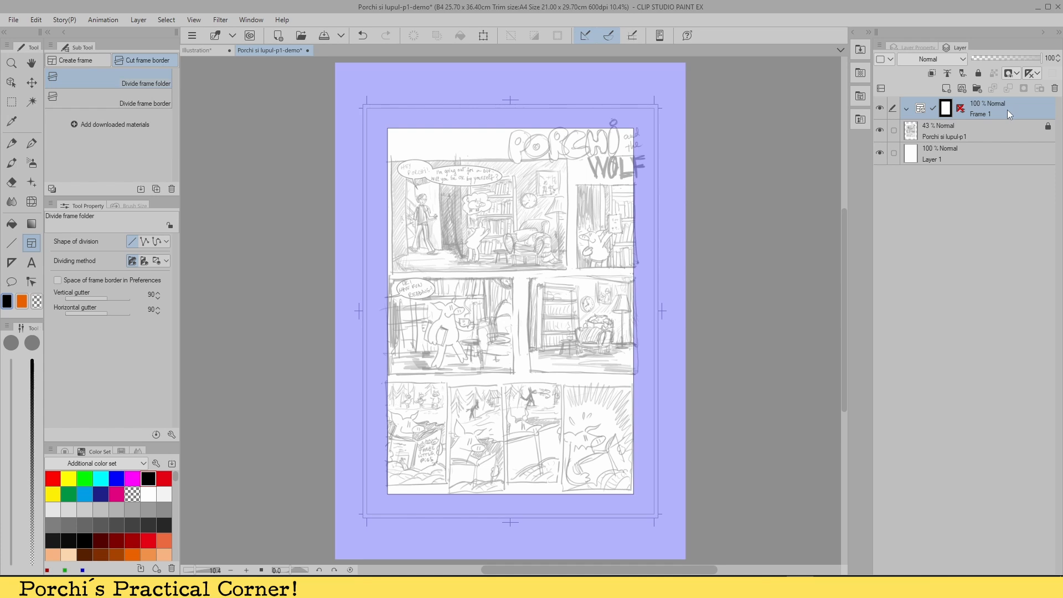
Step: Add a raster layer inside the frame folder and draw a winding Turnip pen OANA line that runs past the frame's edges
key(p)
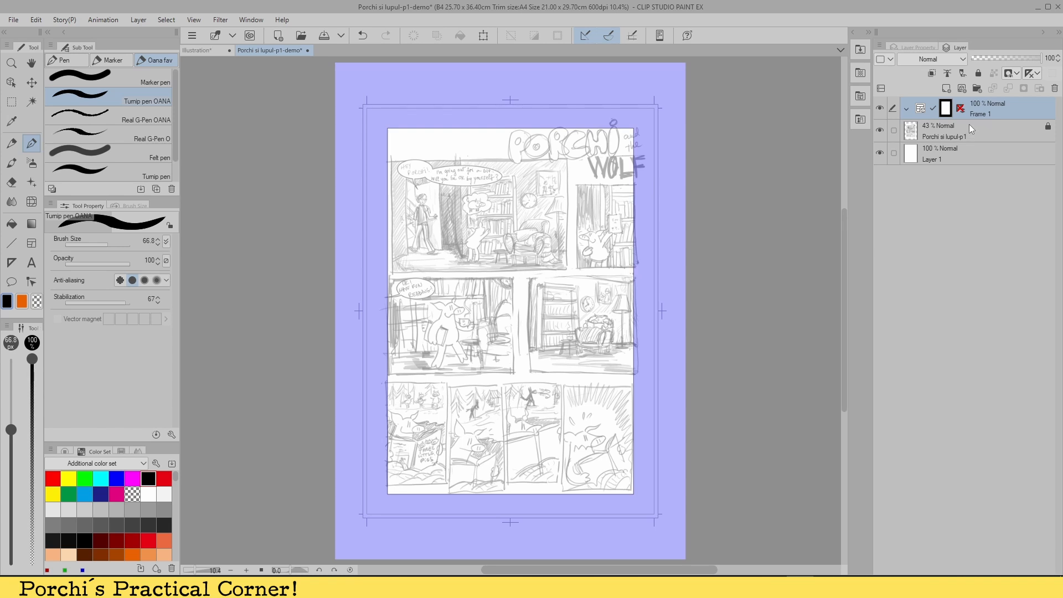
click(947, 88)
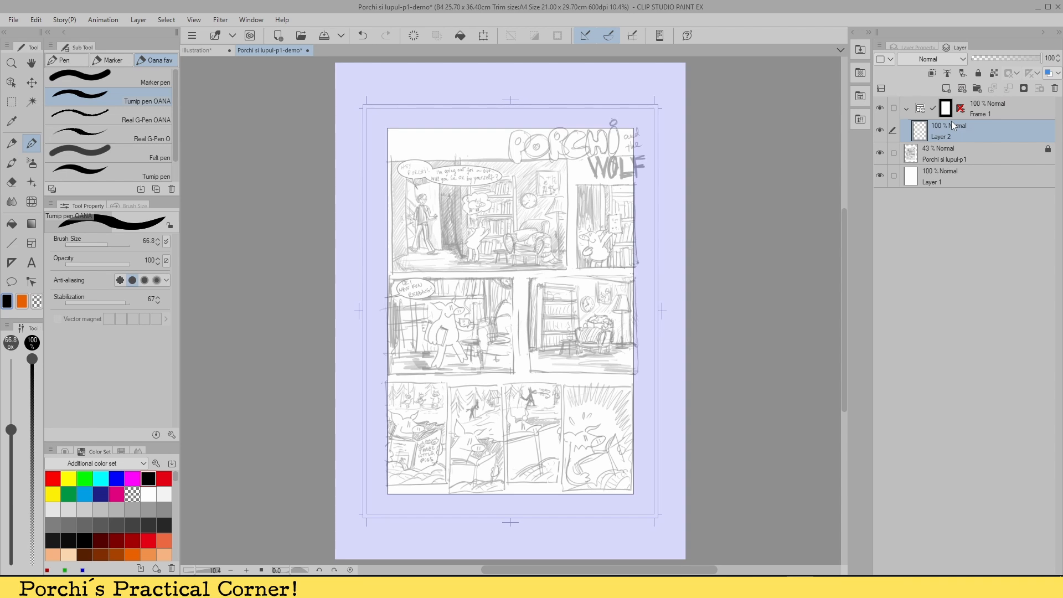
mouse_move(552, 377)
mouse_down()
mouse_move(633, 304)
mouse_move(622, 372)
mouse_move(437, 473)
mouse_move(403, 131)
mouse_move(447, 128)
mouse_up()
Step: Scribble zigzags and pig-head doodles across the page and over the frame's edges with the Design pencil Oana1
click(12, 143)
mouse_move(387, 248)
mouse_down()
mouse_move(479, 230)
mouse_move(636, 234)
mouse_up()
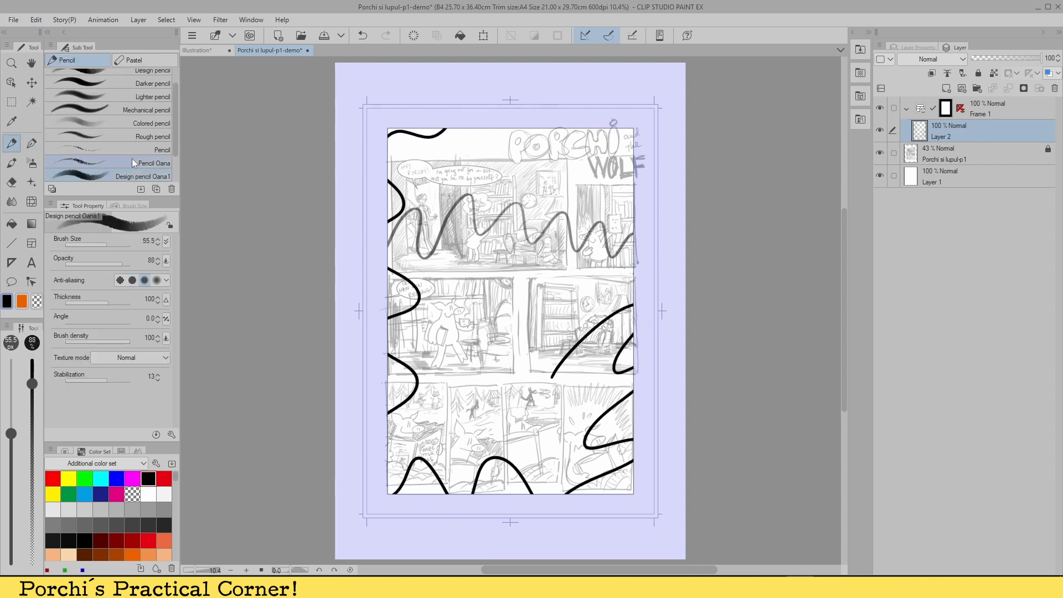
mouse_move(557, 302)
mouse_down()
mouse_move(562, 271)
mouse_move(600, 289)
mouse_move(580, 312)
mouse_move(596, 297)
mouse_move(629, 314)
mouse_up()
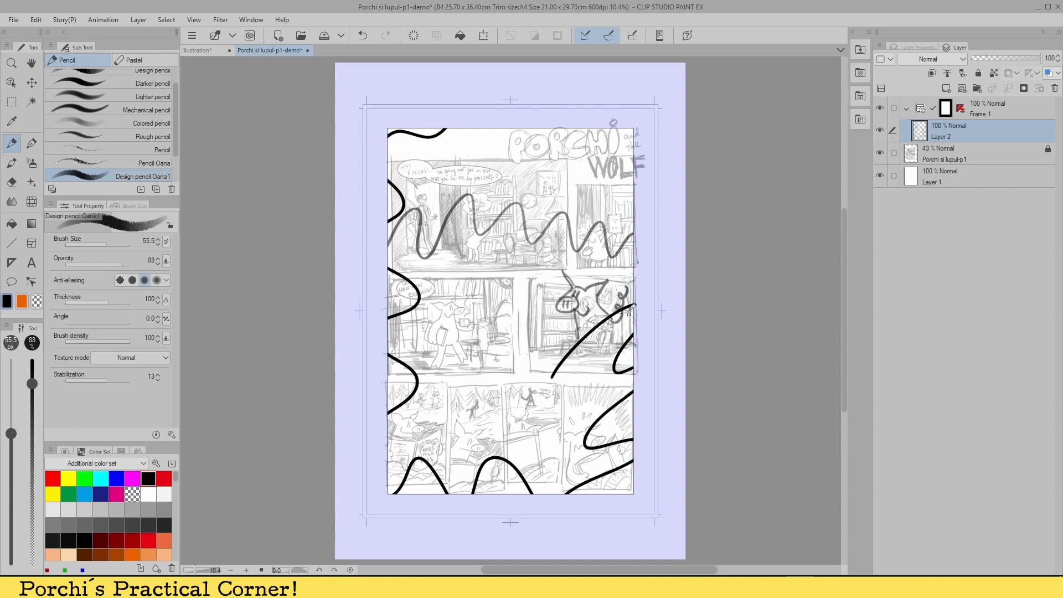
drag(634, 403, 581, 424)
mouse_move(443, 302)
mouse_down()
mouse_move(436, 279)
mouse_move(397, 277)
mouse_up()
drag(414, 276, 415, 285)
mouse_move(400, 292)
mouse_down()
mouse_move(421, 300)
mouse_move(387, 338)
mouse_up()
drag(425, 494, 450, 445)
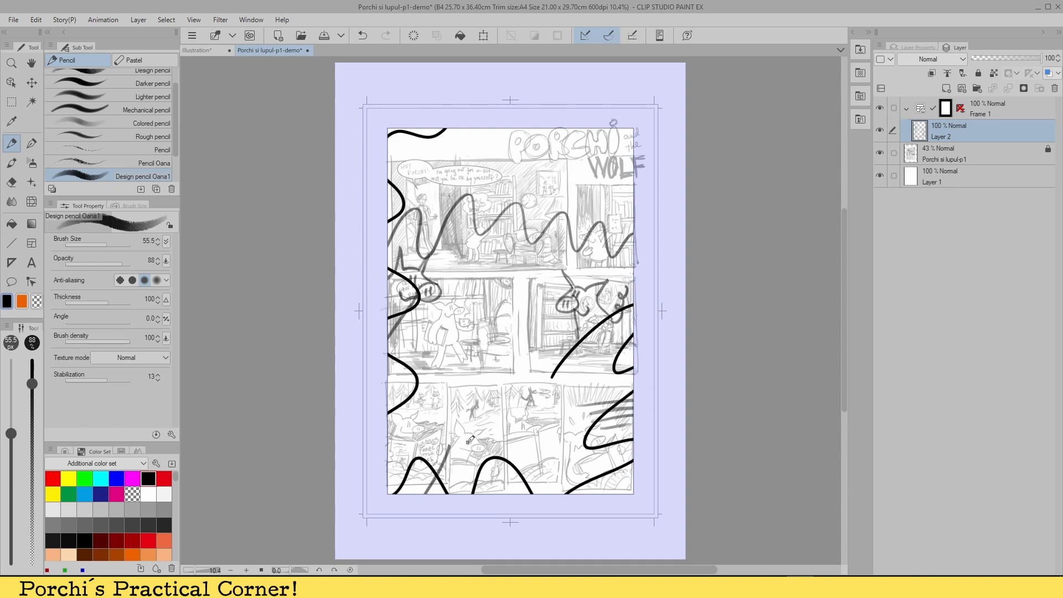
Step: Hide the doodle layer and divide the frame horizontally below the top sketch row, using the Divide not folder but frame border method
click(881, 129)
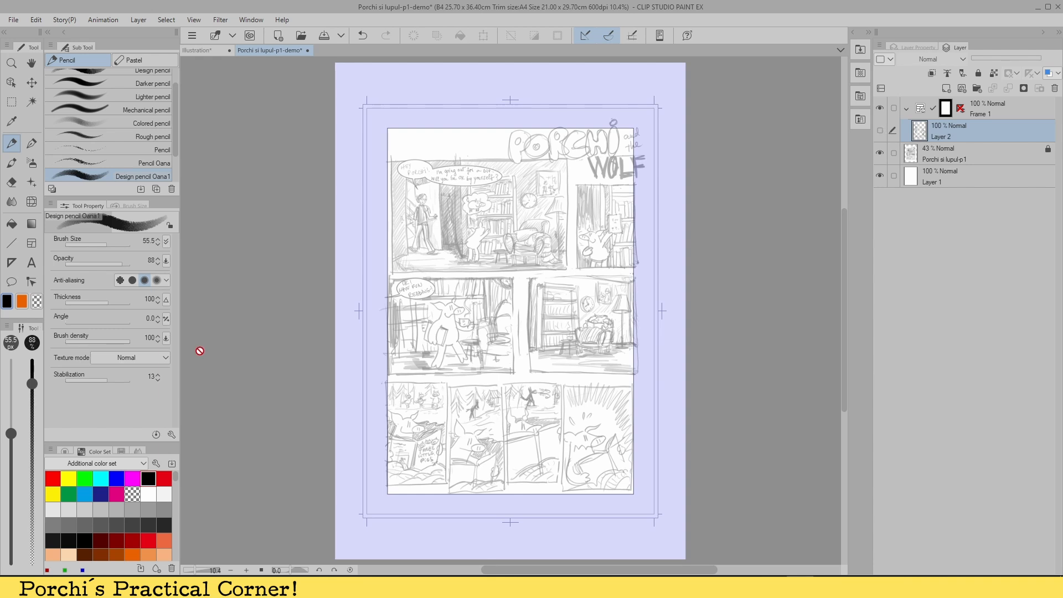
click(992, 109)
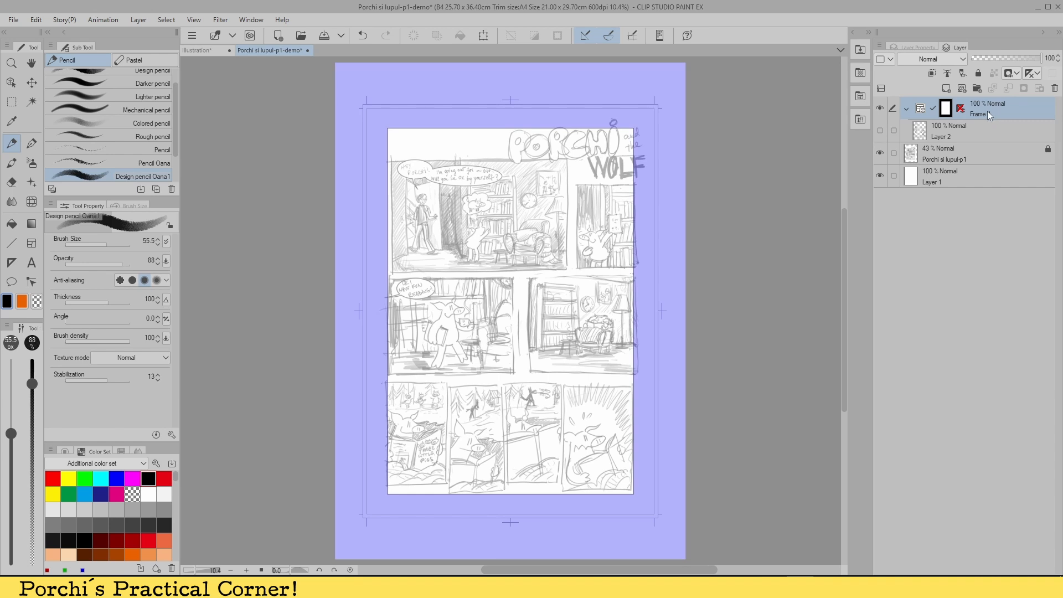
click(31, 244)
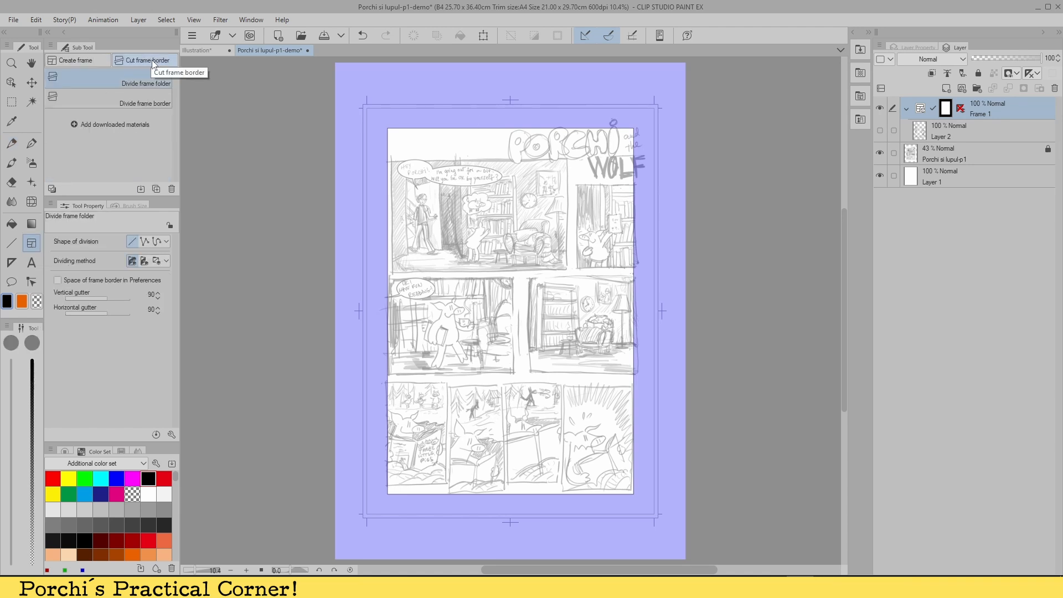
click(166, 261)
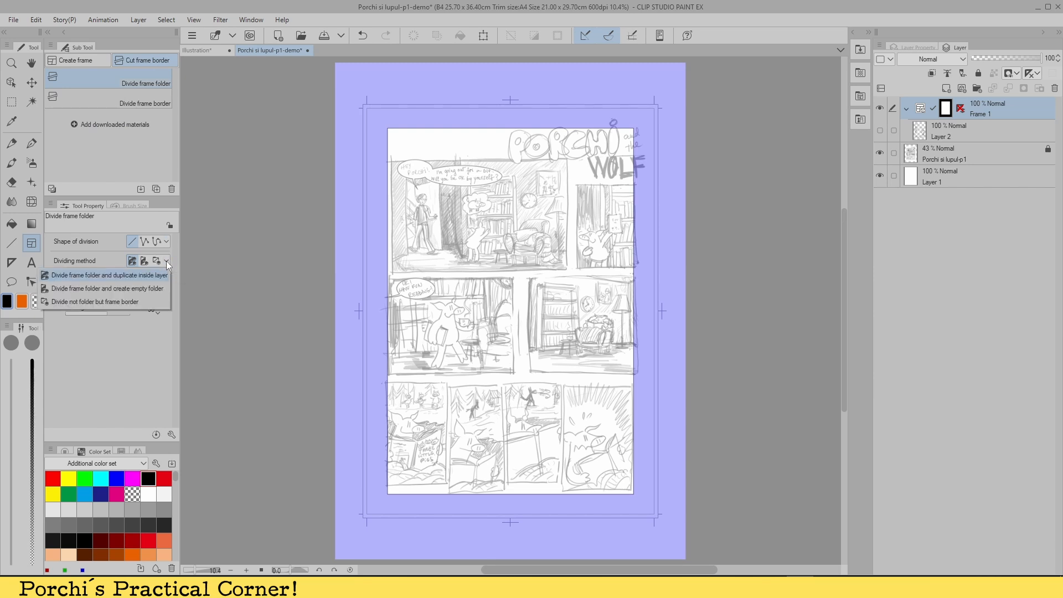
click(141, 302)
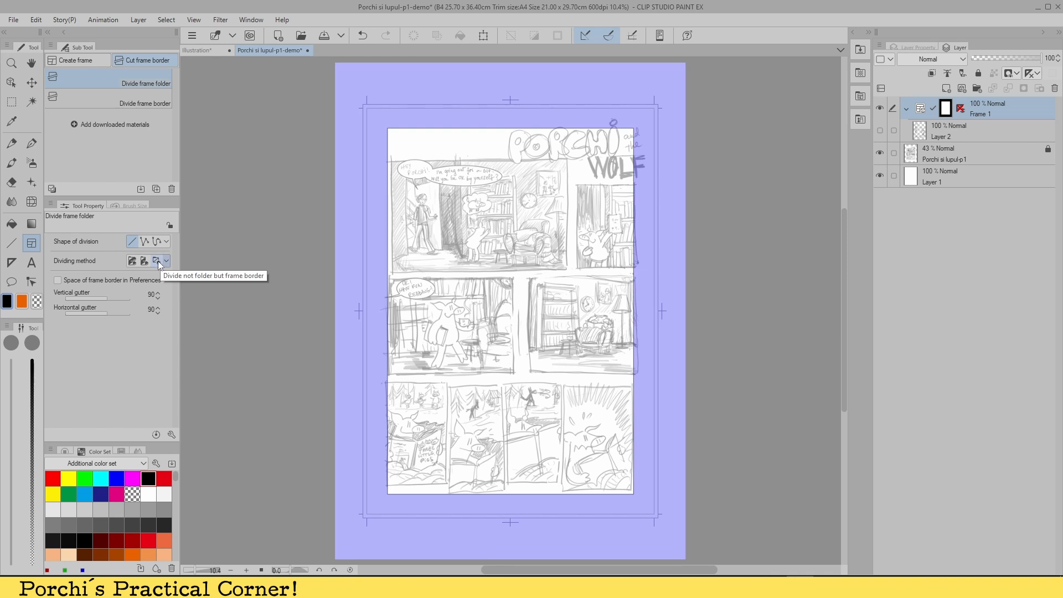
drag(386, 273, 502, 273)
drag(639, 266, 642, 261)
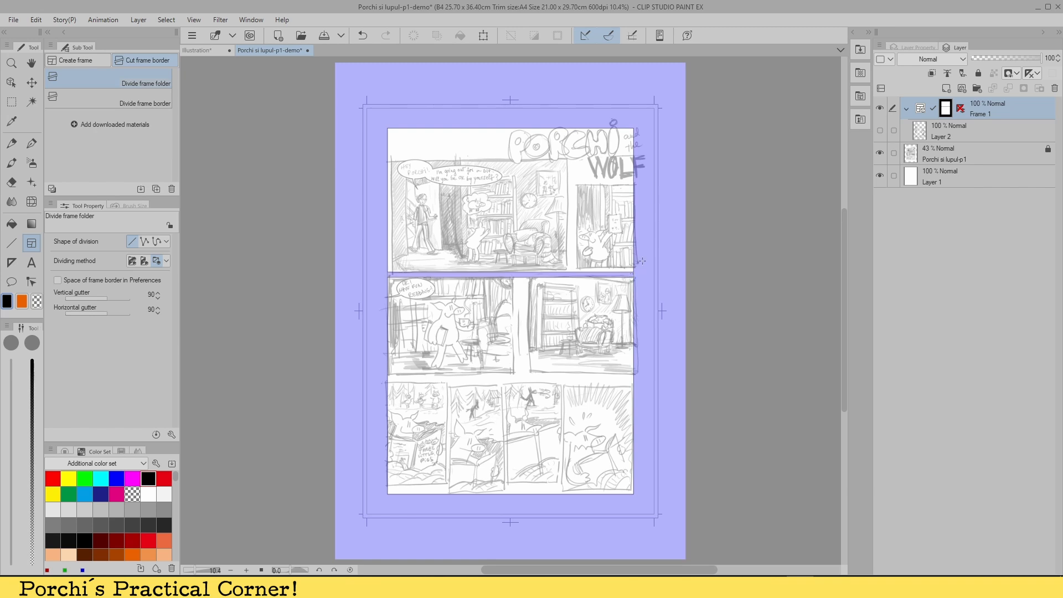
Step: Set the vertical gutter to 100 and divide the frame horizontally between the second and third sketch rows
click(158, 293)
click(158, 293)
click(157, 292)
drag(386, 378, 425, 375)
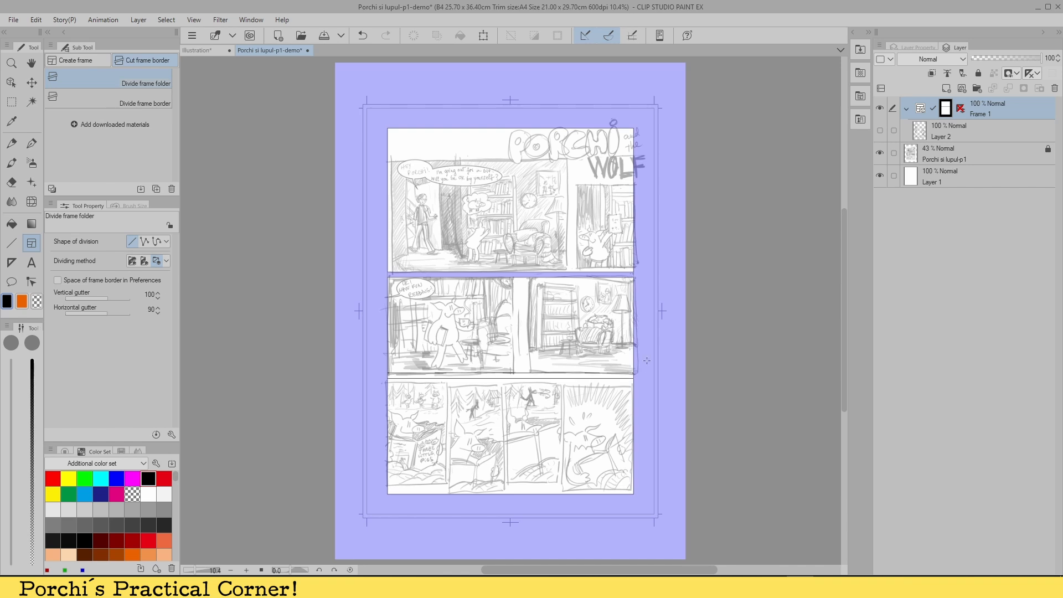
drag(646, 361, 647, 360)
Step: Divide the top and middle rows into two panels each and the third row into four panels, following the sketch
mouse_move(572, 129)
mouse_down()
mouse_move(576, 271)
mouse_move(521, 375)
mouse_up()
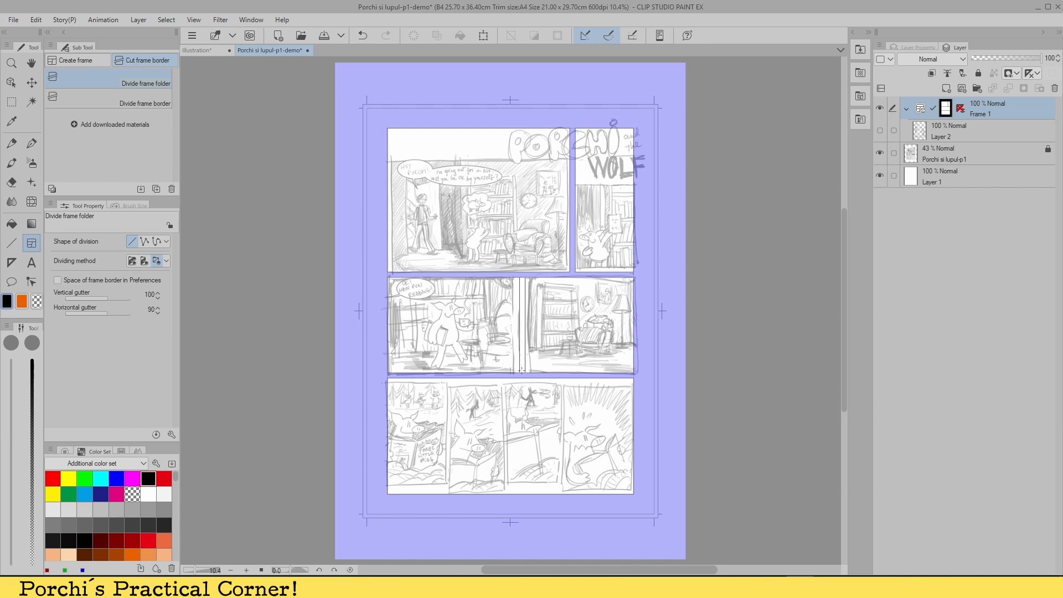
drag(450, 379, 453, 411)
drag(453, 497, 453, 497)
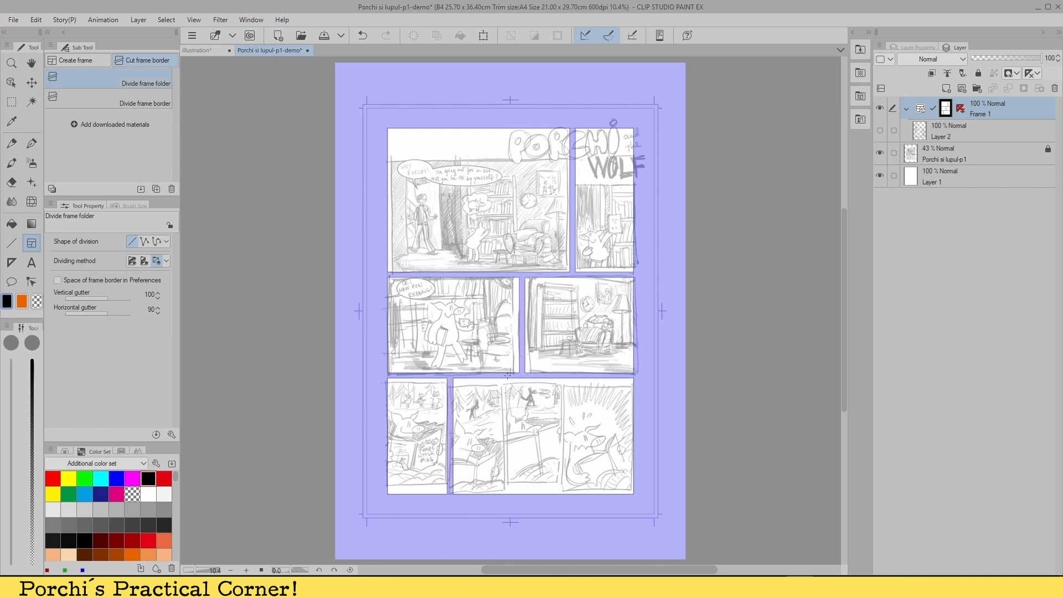
drag(508, 380, 507, 495)
drag(564, 379, 564, 501)
Step: Show the doodle layer again and pencil pig heads and curly scribbles on it across the panel gutters
click(880, 130)
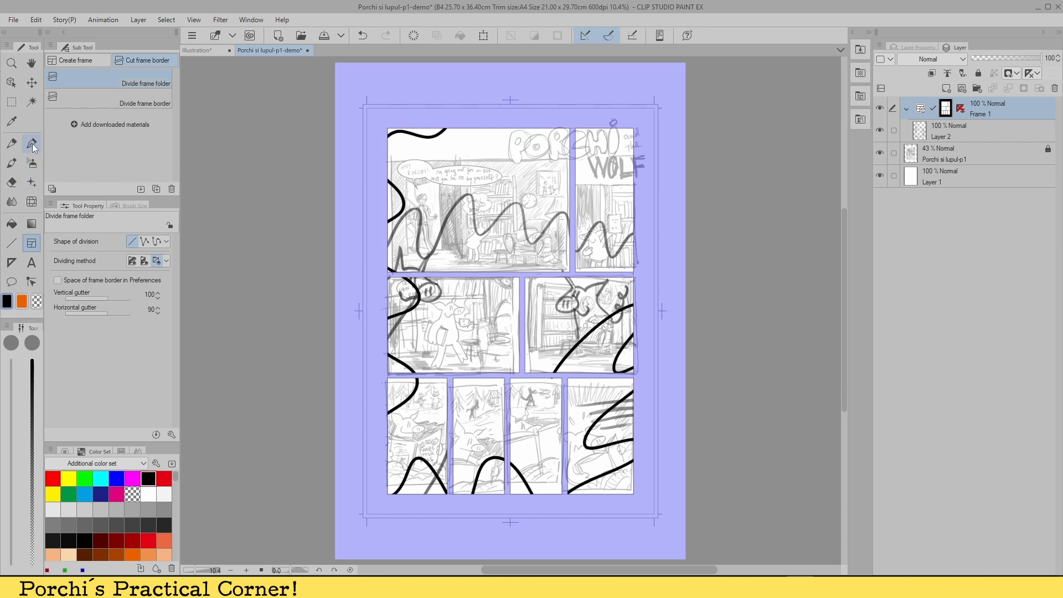
click(11, 143)
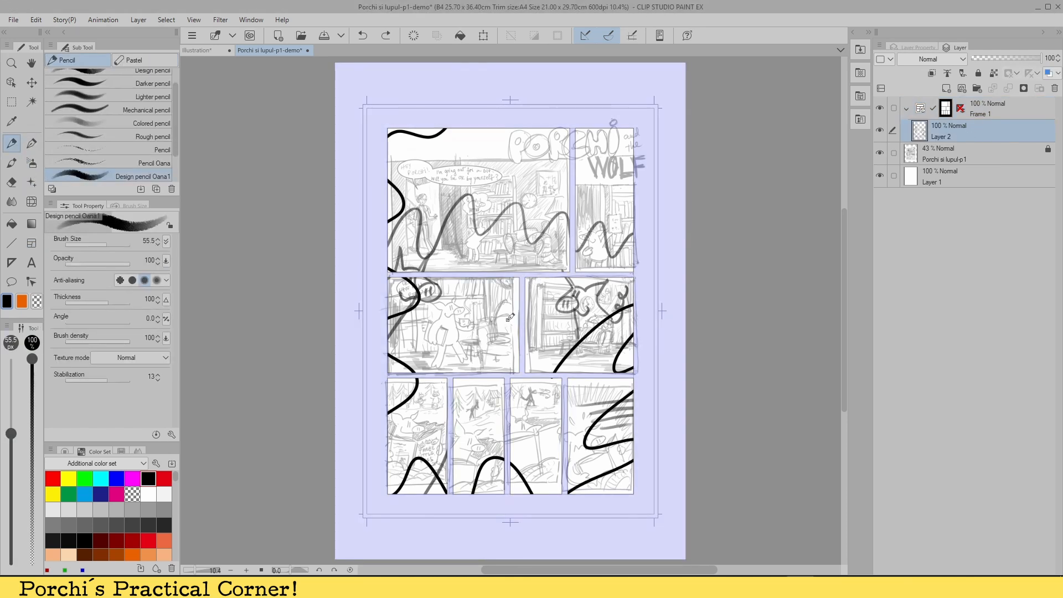
mouse_move(510, 318)
mouse_down()
mouse_move(535, 306)
mouse_move(545, 289)
mouse_move(519, 309)
mouse_move(527, 329)
mouse_move(516, 330)
mouse_move(538, 323)
mouse_move(531, 363)
mouse_up()
drag(544, 313, 563, 334)
mouse_move(462, 257)
mouse_down()
mouse_move(474, 266)
mouse_move(469, 305)
mouse_up()
mouse_move(479, 382)
mouse_down()
mouse_move(500, 364)
mouse_move(537, 399)
mouse_move(489, 429)
mouse_up()
drag(518, 391, 532, 423)
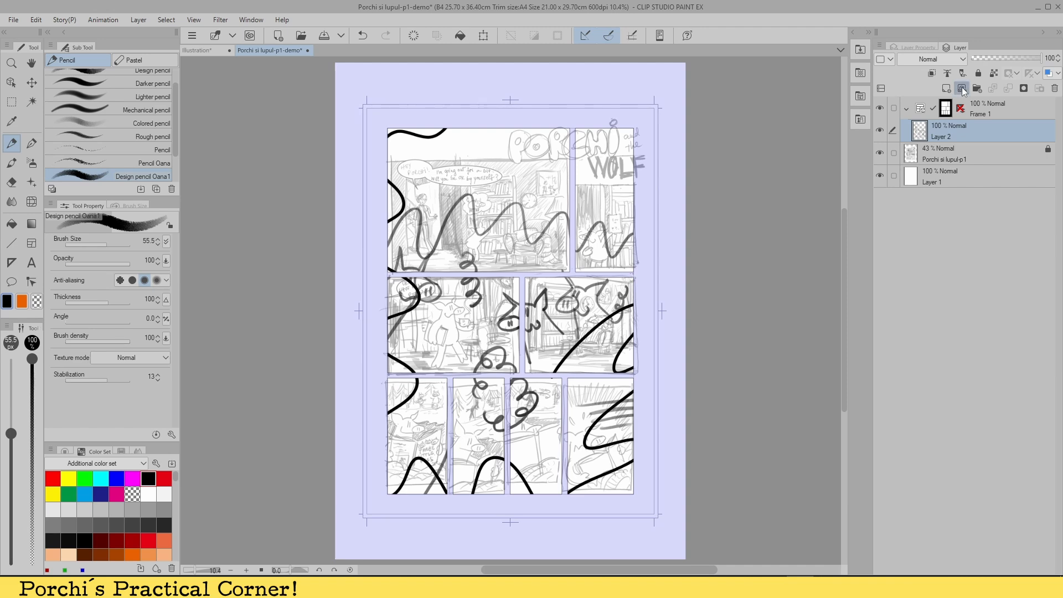
Step: Add a vector layer inside the frame folder and scribble zigzags on it across the top-row and third-row gutters
click(963, 89)
mouse_move(548, 204)
mouse_down()
mouse_move(560, 191)
mouse_move(569, 204)
mouse_move(604, 195)
mouse_up()
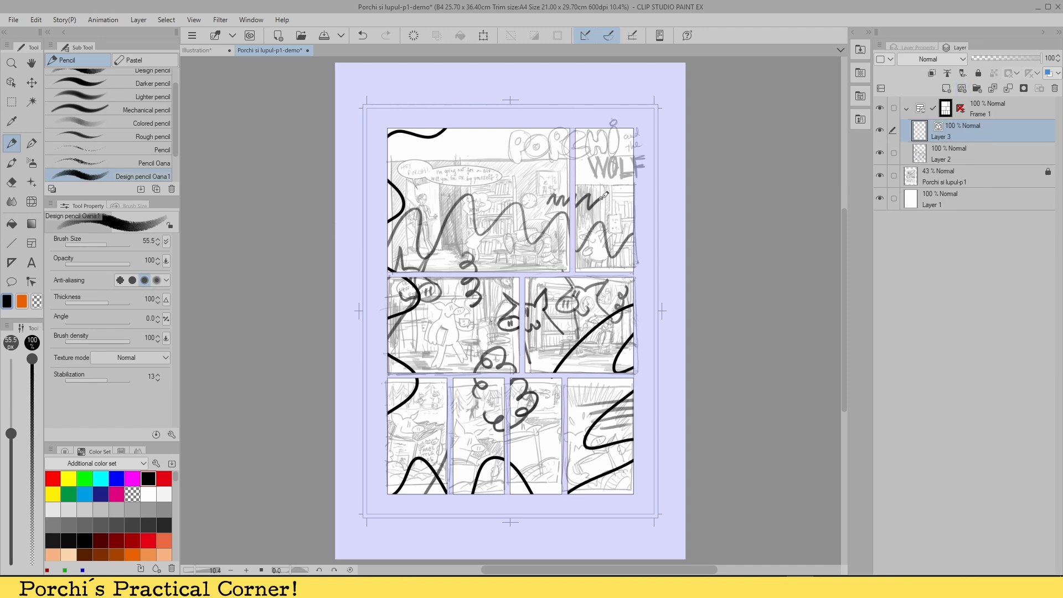
drag(540, 424, 609, 443)
mouse_move(432, 448)
mouse_down()
mouse_move(442, 440)
mouse_move(490, 451)
mouse_up()
drag(500, 479, 508, 471)
drag(509, 471, 525, 468)
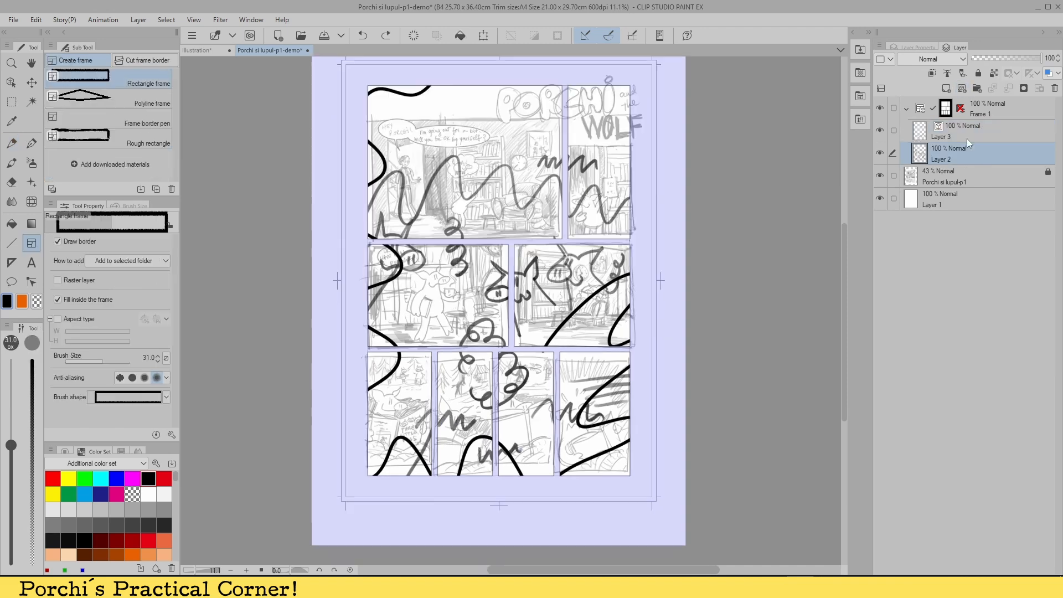
Step: Select the locked sketch layer and examine up close how the doodles meet the third-row panel borders
click(956, 175)
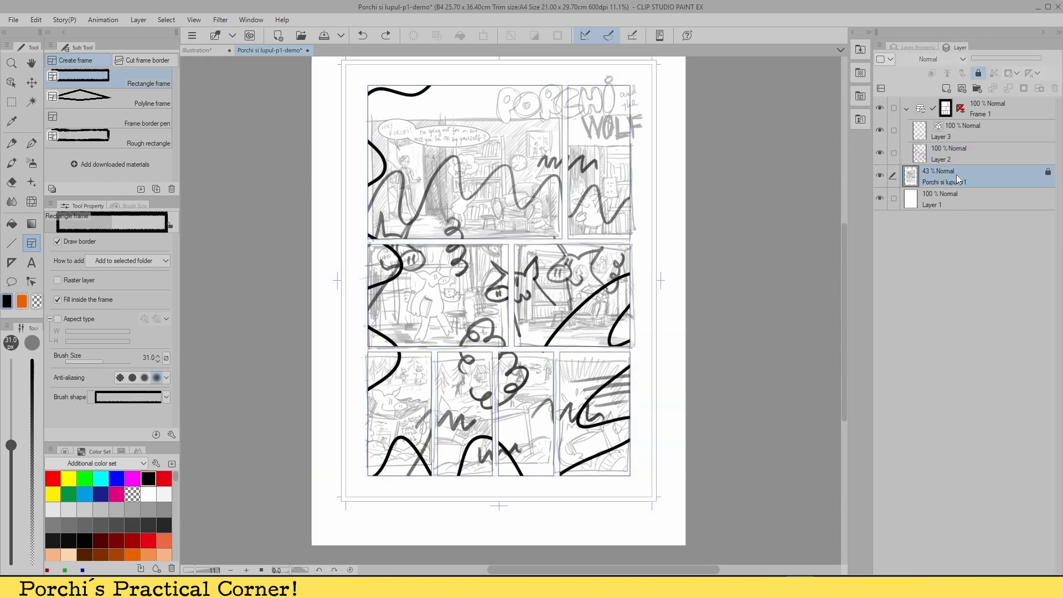
scroll(585, 464, up, 5)
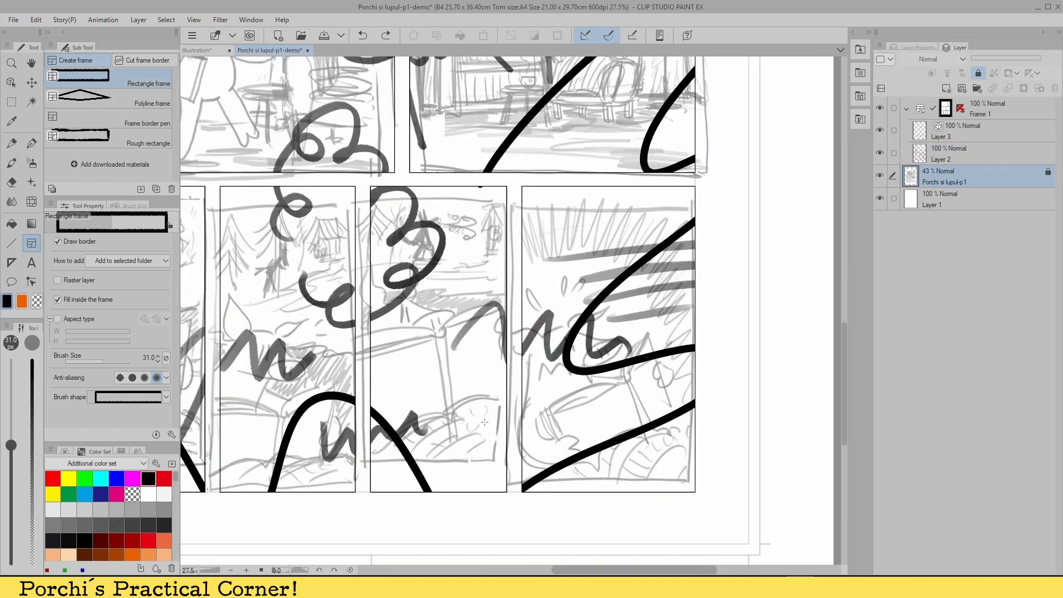
Step: Delete the Frame 1 folder together with the doodle layers inside it
scroll(484, 422, down, 5)
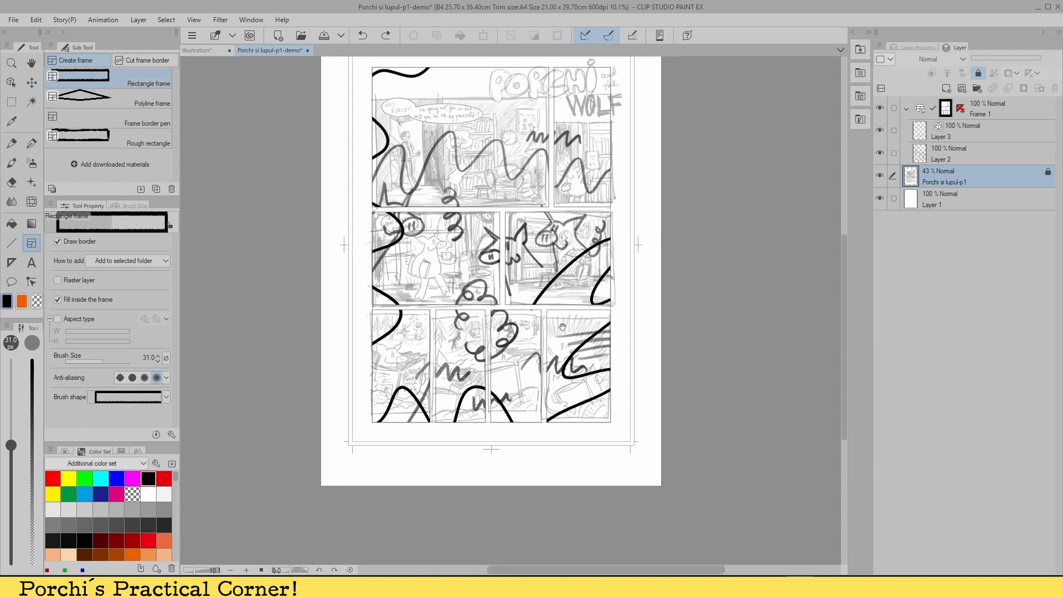
drag(562, 327, 573, 397)
click(995, 104)
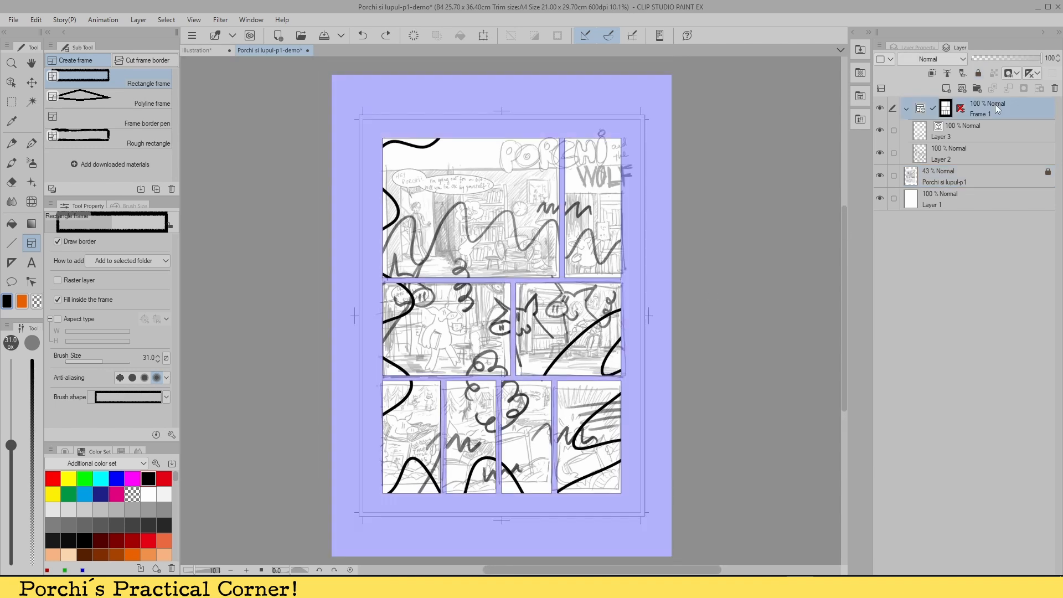
click(1055, 89)
click(540, 214)
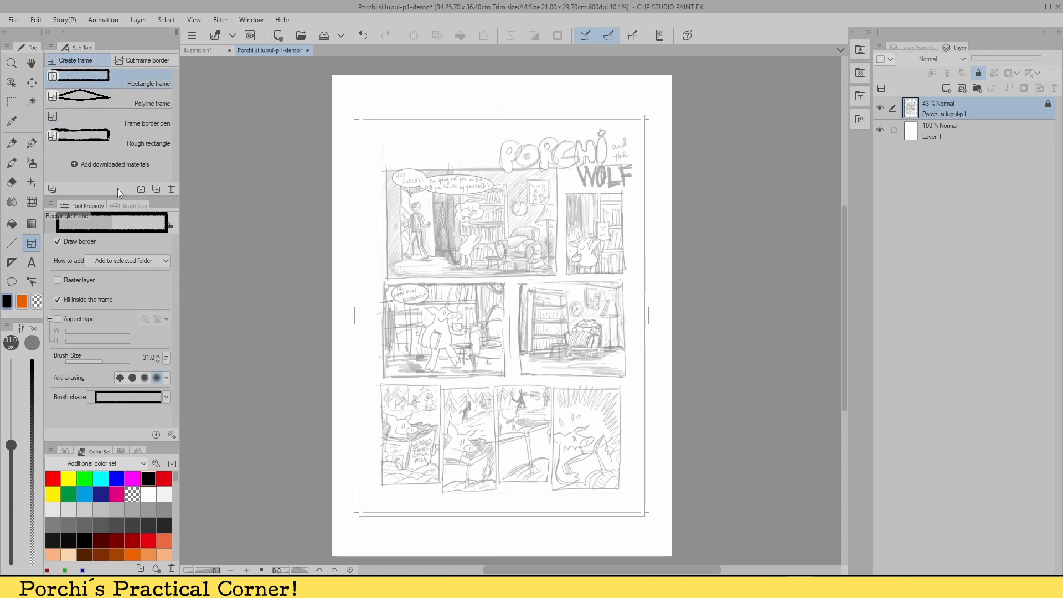
Step: Draw separate rectangle frames over the two top-row and two middle-row sketch panels, adding them to the selected frame folder
drag(383, 171, 556, 274)
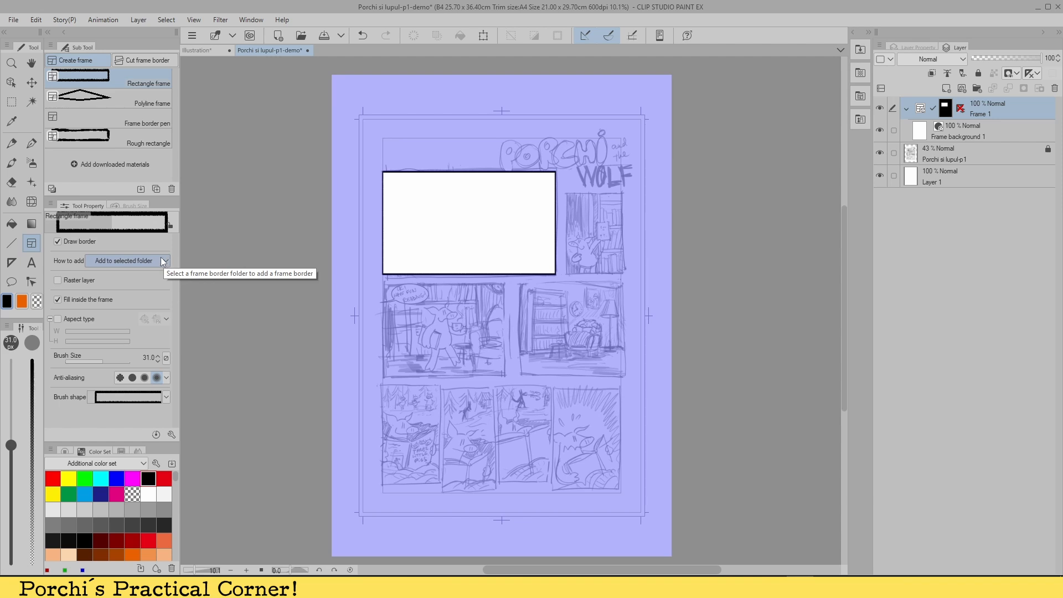
drag(567, 193, 622, 271)
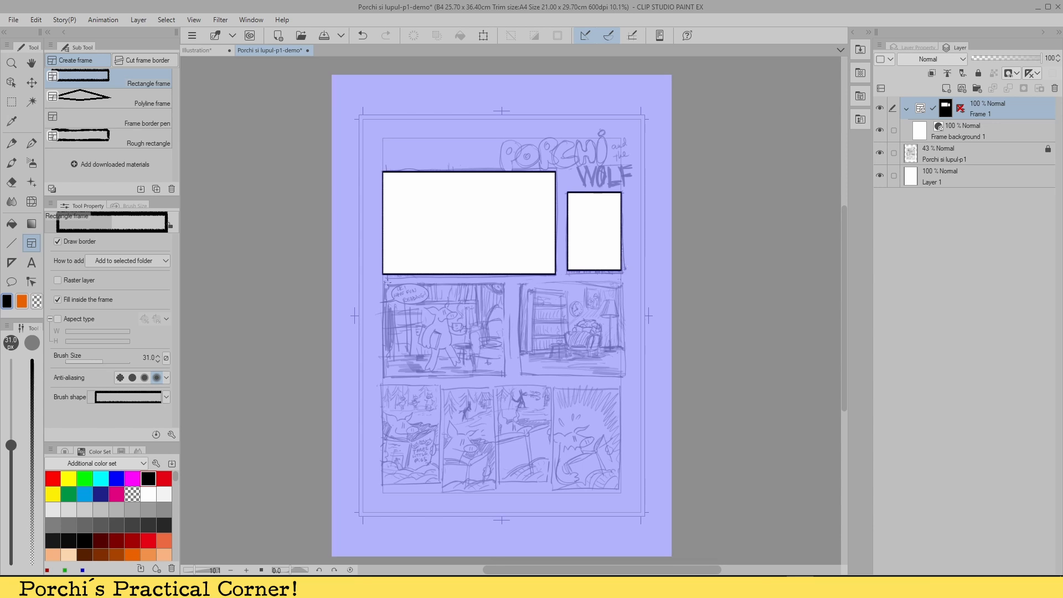
drag(387, 283, 505, 376)
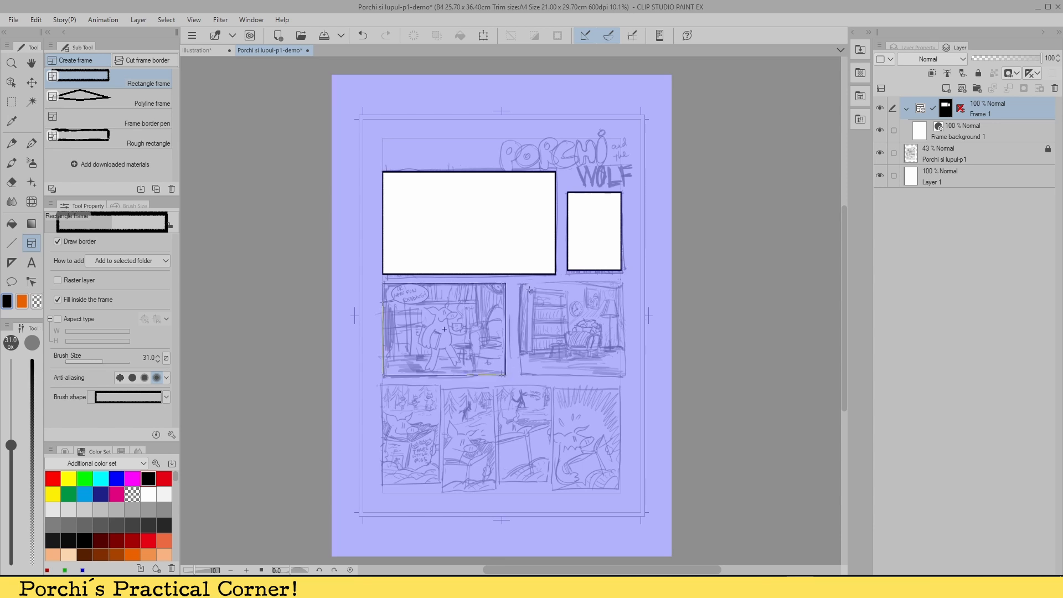
drag(517, 284, 621, 375)
Step: Draw four separate rectangle frames over the third-row sketch panels in the same frame folder
drag(382, 386, 439, 481)
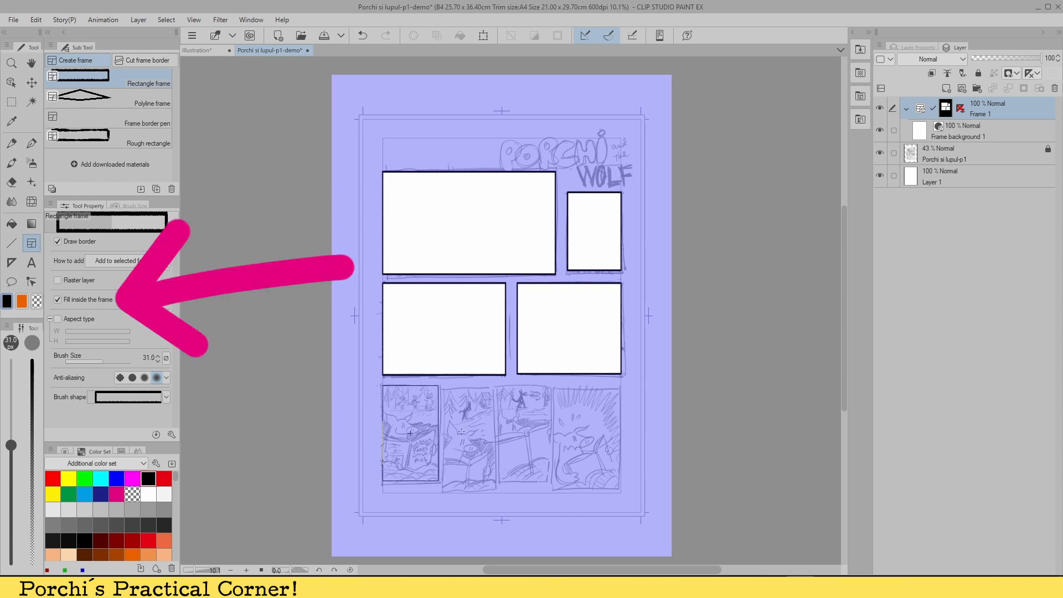
drag(444, 391, 495, 492)
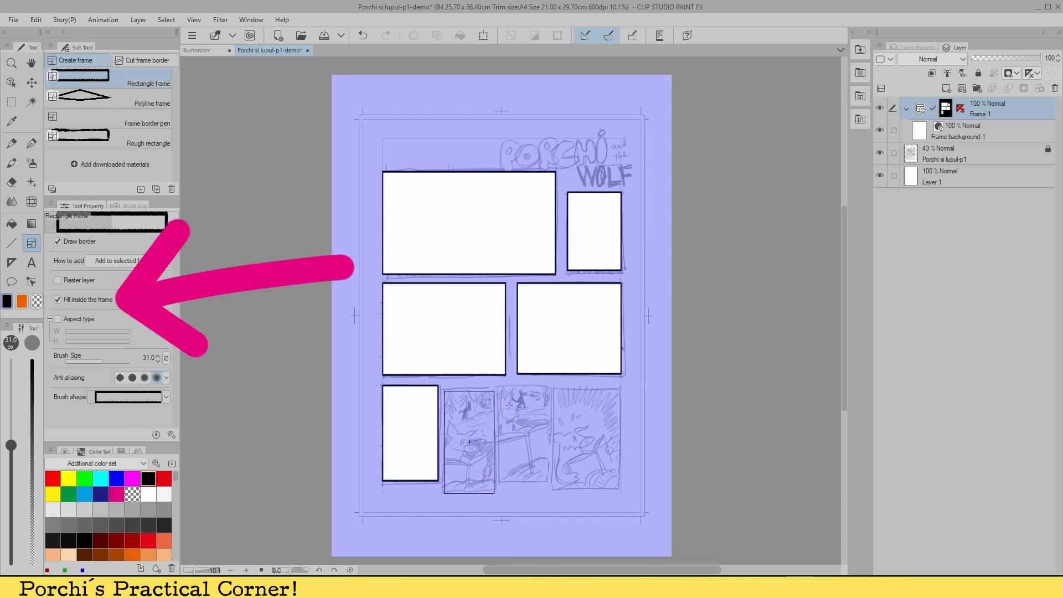
drag(502, 383, 549, 480)
mouse_move(557, 387)
mouse_down()
mouse_move(604, 490)
mouse_move(612, 485)
mouse_up()
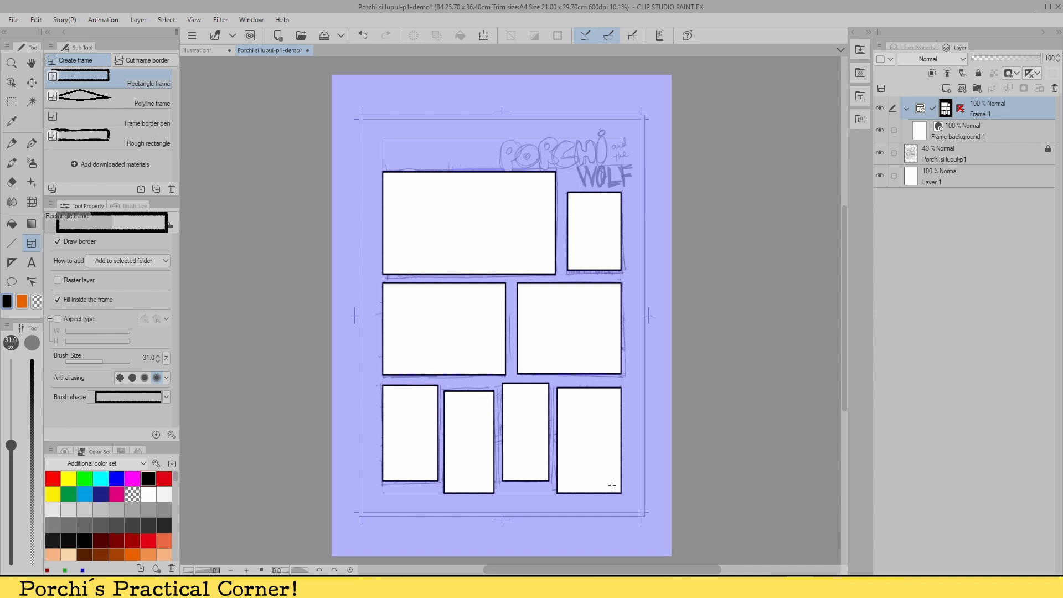
Step: Hide the frame background to check the separate panels against the sketch, and delete the whole frame folder
click(880, 131)
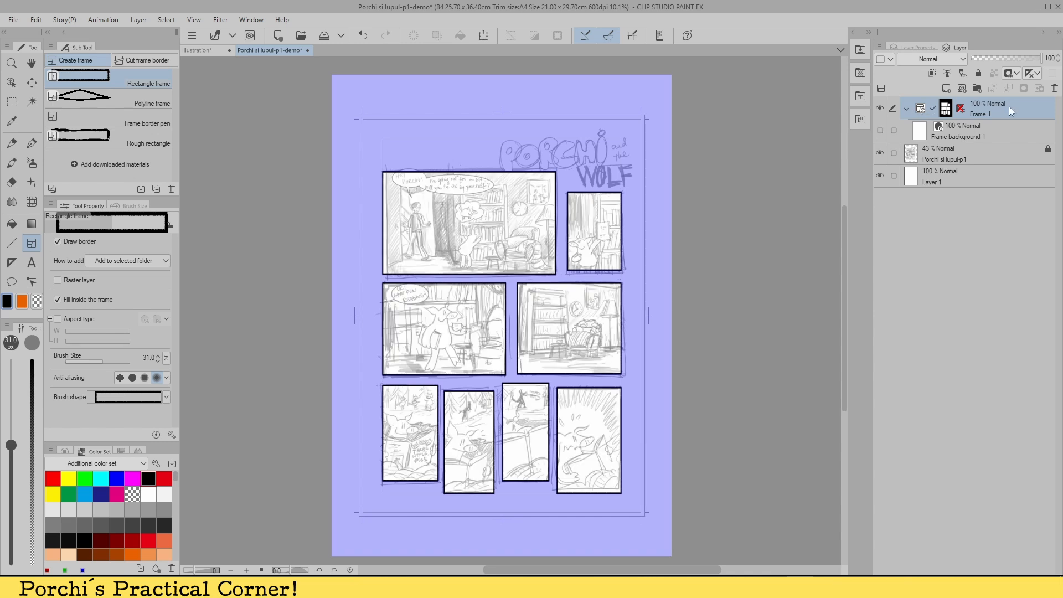
click(1055, 89)
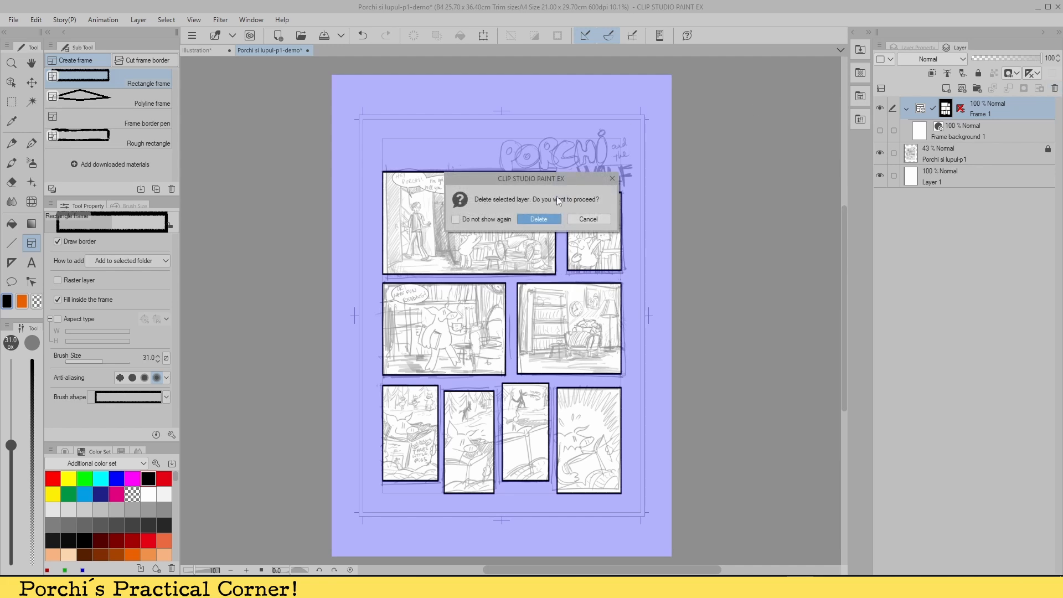
click(546, 220)
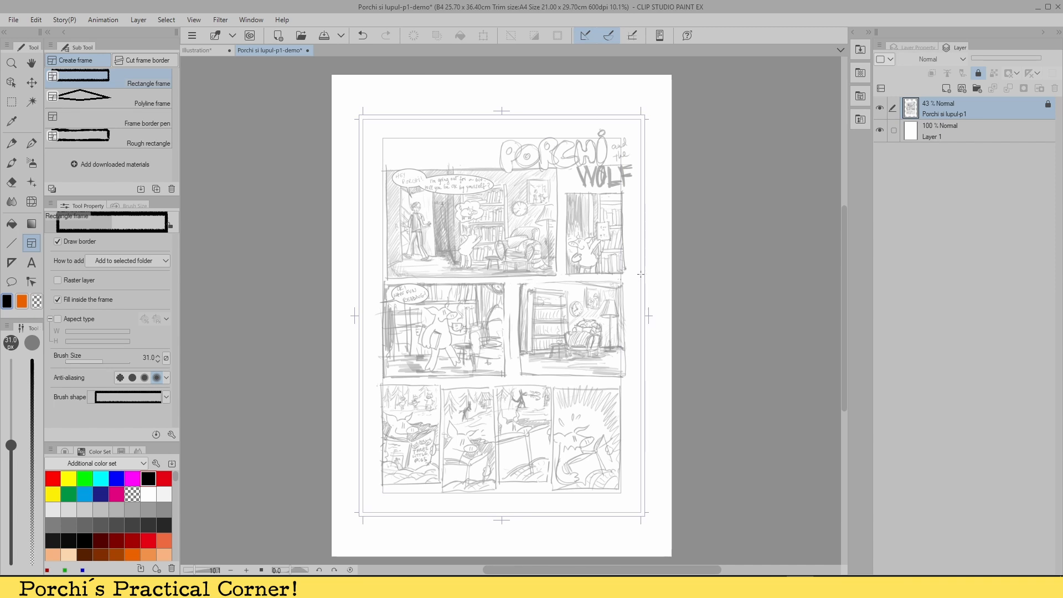
Step: Draw one rectangle frame around the inner page area and set the dividing method to Divide frame folder and duplicate inside layer
drag(383, 139, 619, 485)
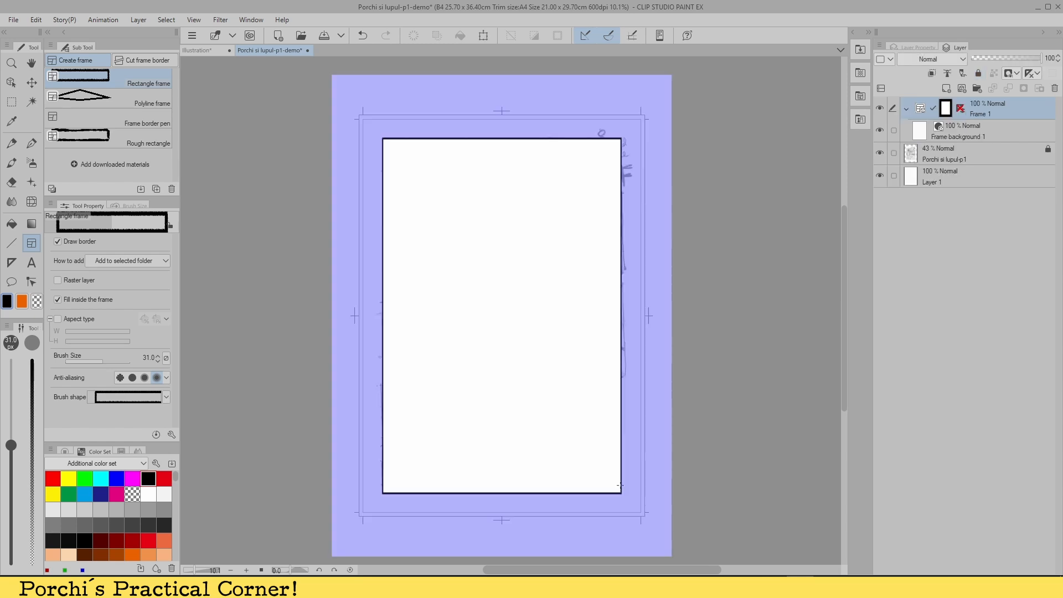
click(165, 261)
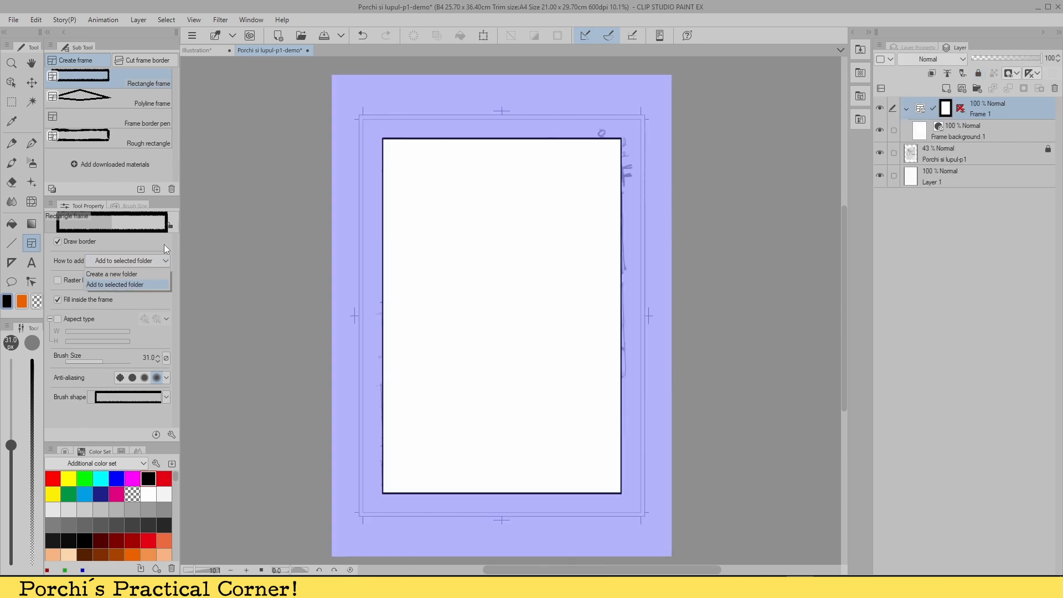
click(152, 60)
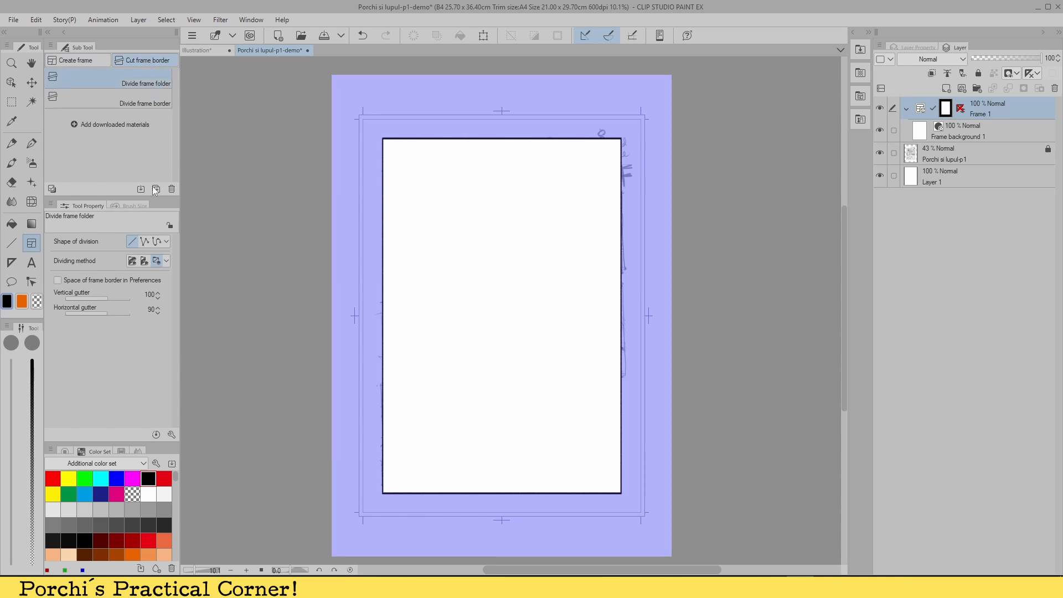
click(166, 261)
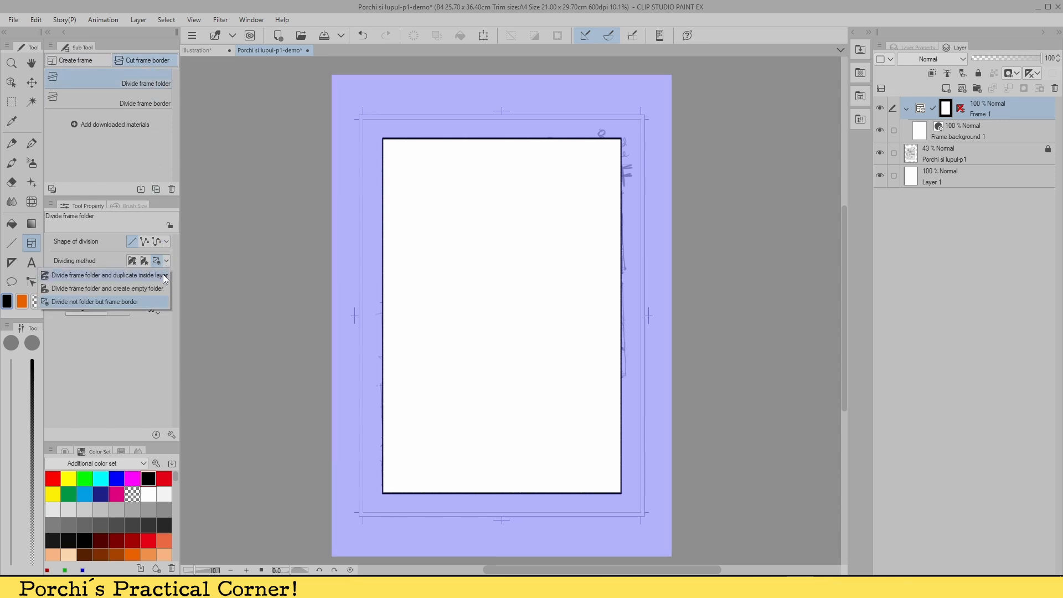
click(163, 275)
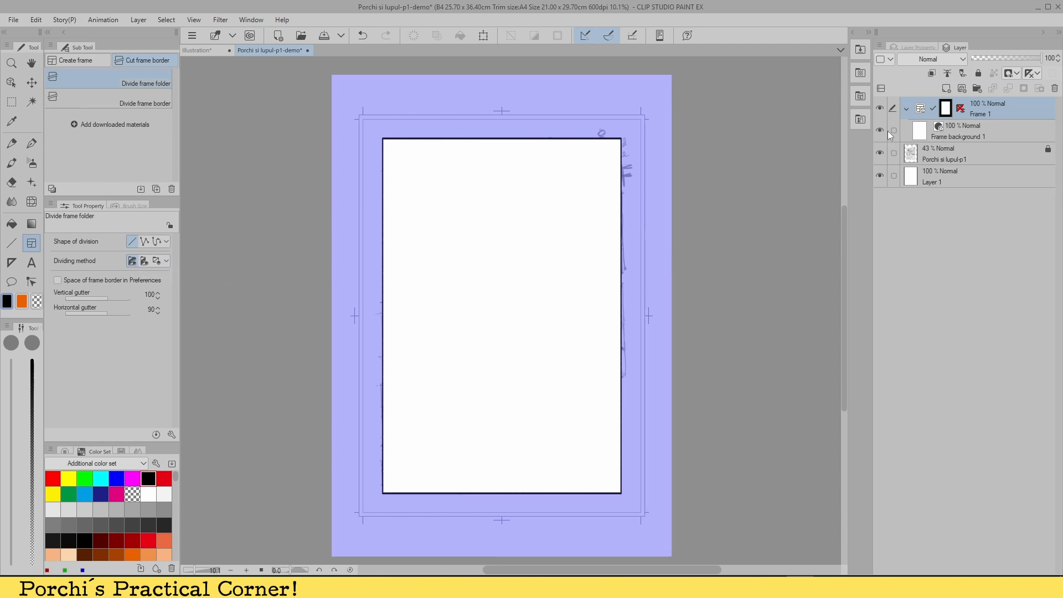
Step: Add a raster layer named Colors above the frame background inside the frame folder, and hide the frame background
click(953, 132)
click(946, 88)
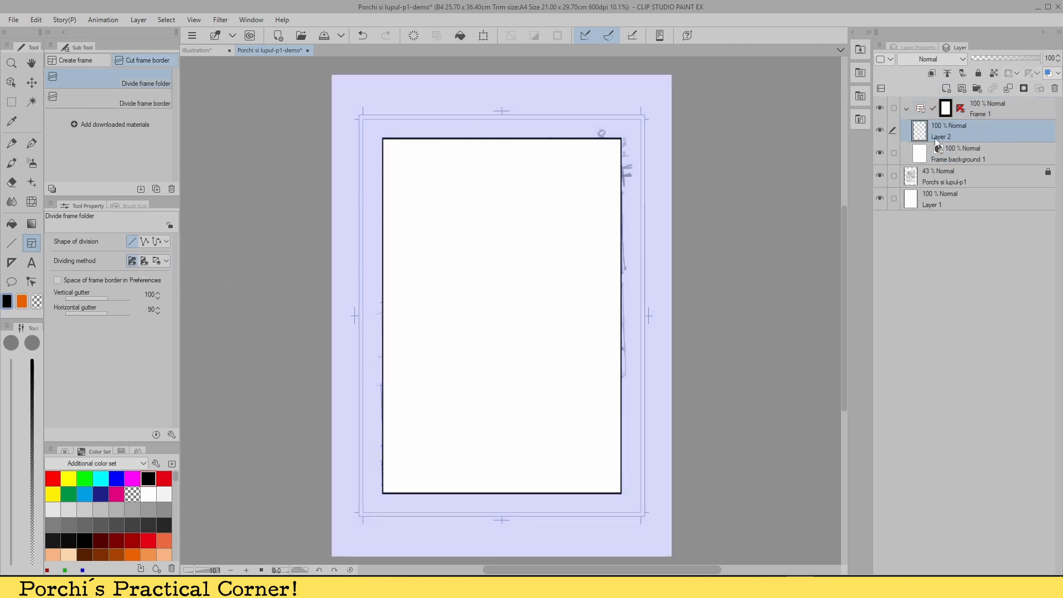
click(880, 153)
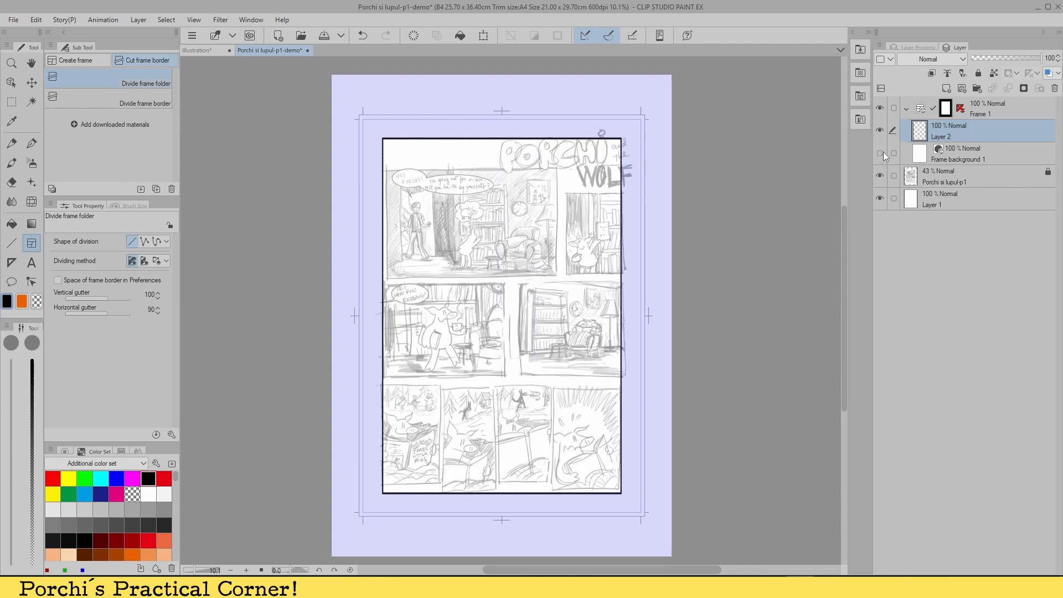
double_click(950, 137)
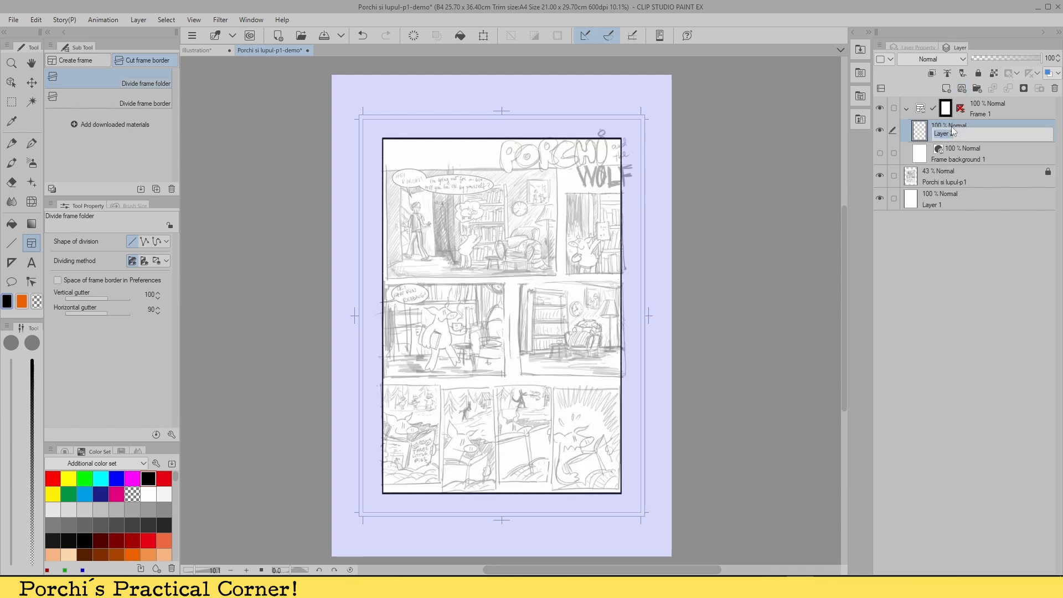
text(Colors)
key(Return)
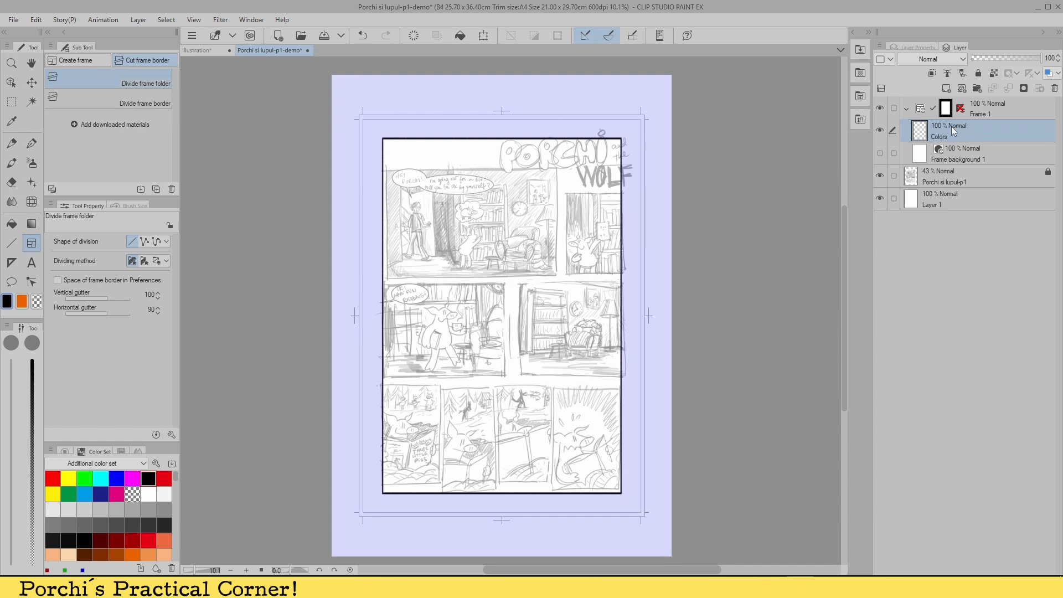
Step: Add a vector layer named Character Ink above the Colors layer in the frame folder
click(962, 89)
double_click(951, 137)
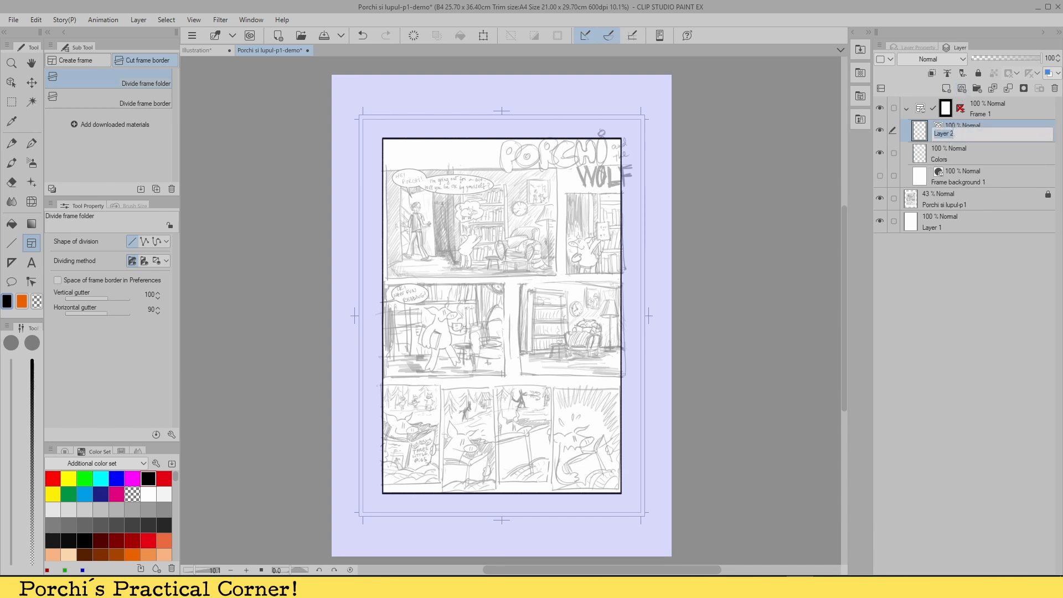
text(Charact)
key(Return)
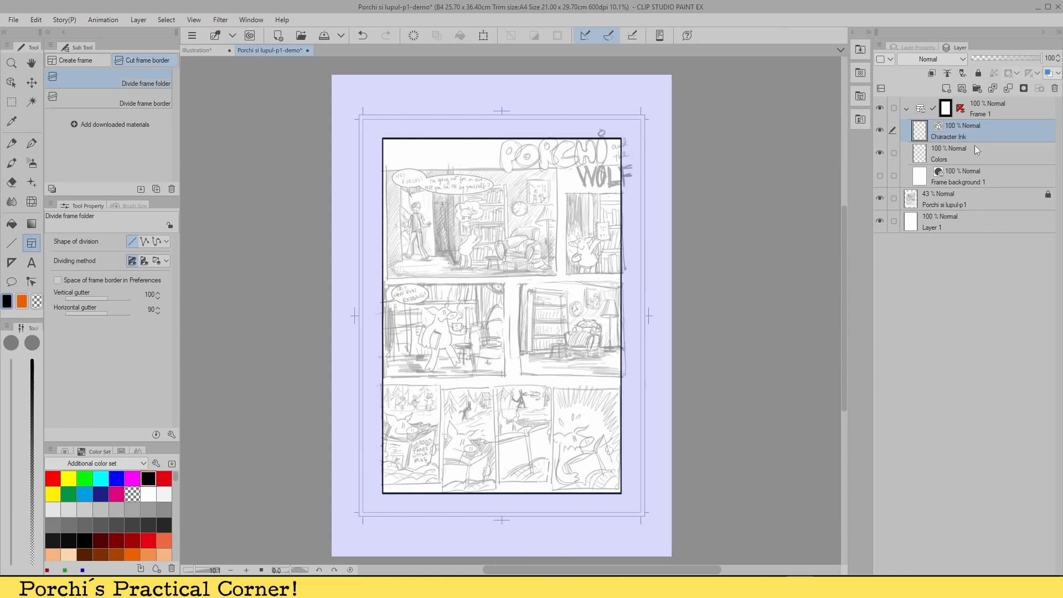
Step: Divide the page frame folder horizontally into three rows along the sketch's gutters
click(968, 177)
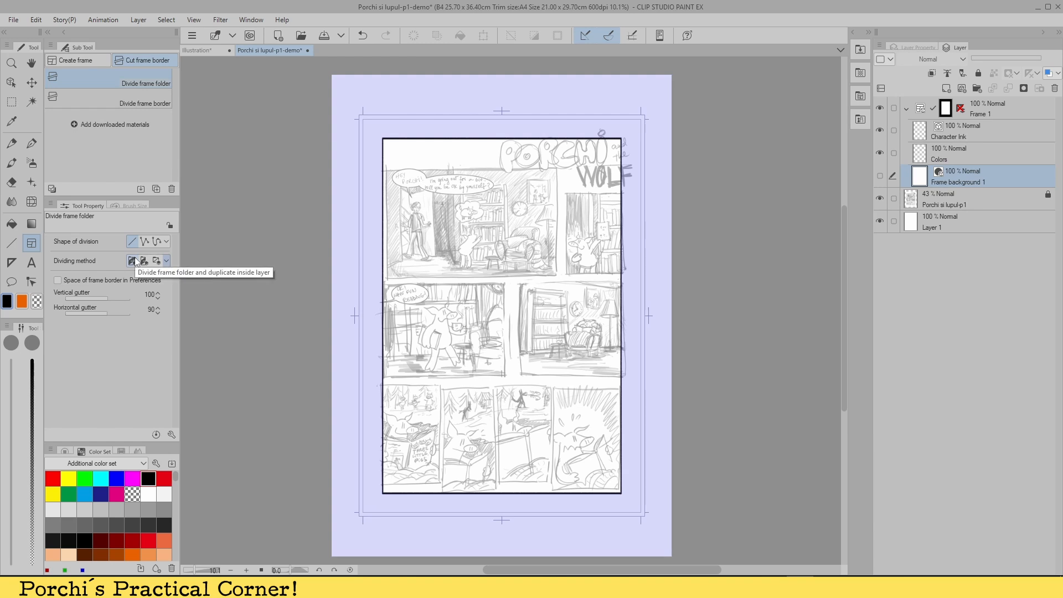
drag(382, 279, 632, 281)
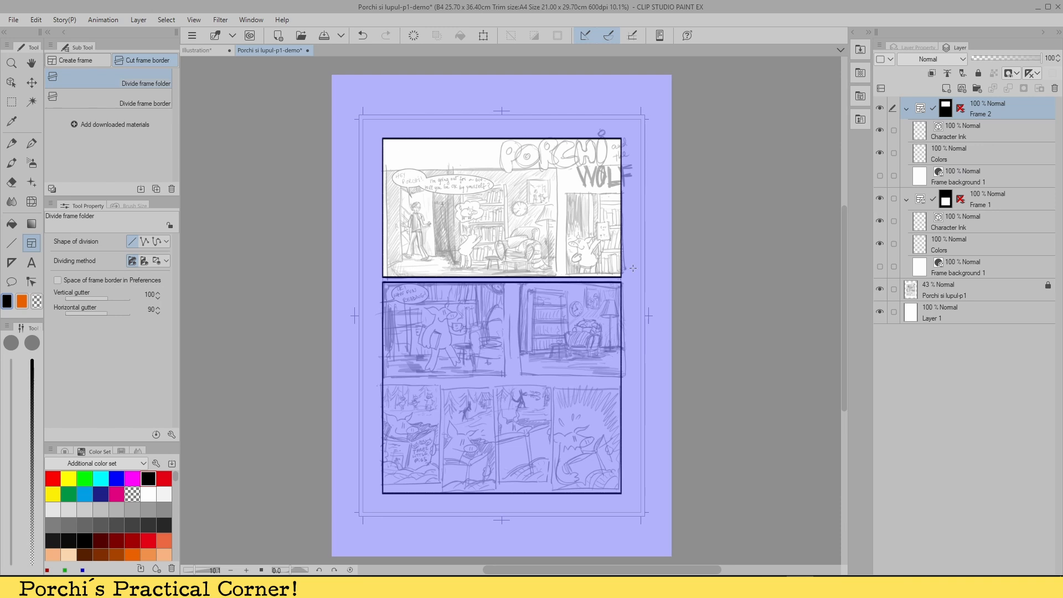
mouse_move(625, 380)
mouse_down()
mouse_move(604, 376)
mouse_move(635, 370)
mouse_up()
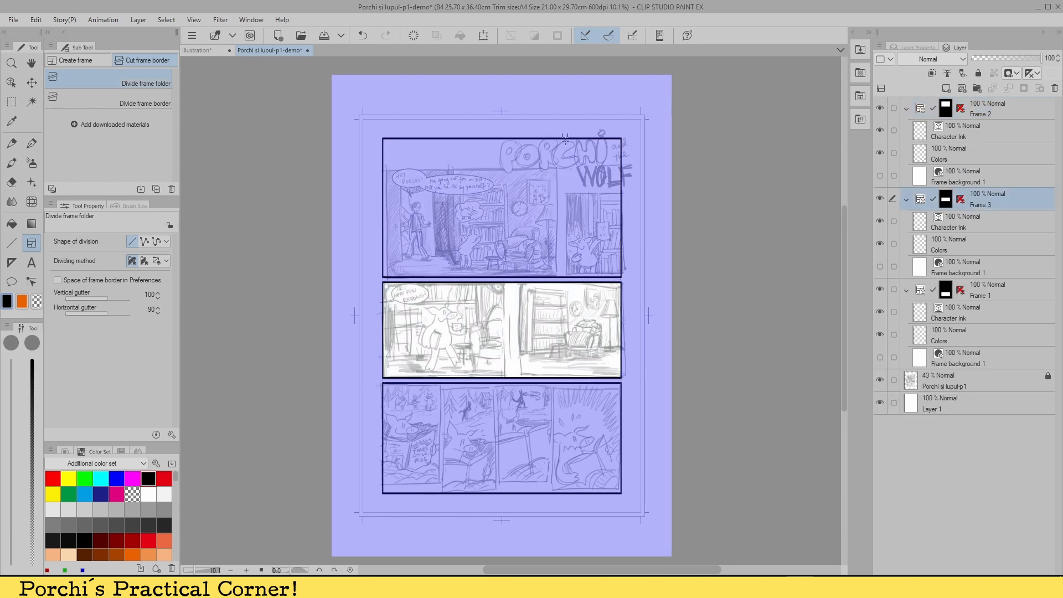
Step: Divide the top and middle rows into two frame folders each and the third row into four, following the sketch
drag(565, 137, 514, 382)
drag(443, 381, 443, 521)
drag(496, 382, 496, 517)
drag(552, 380, 553, 412)
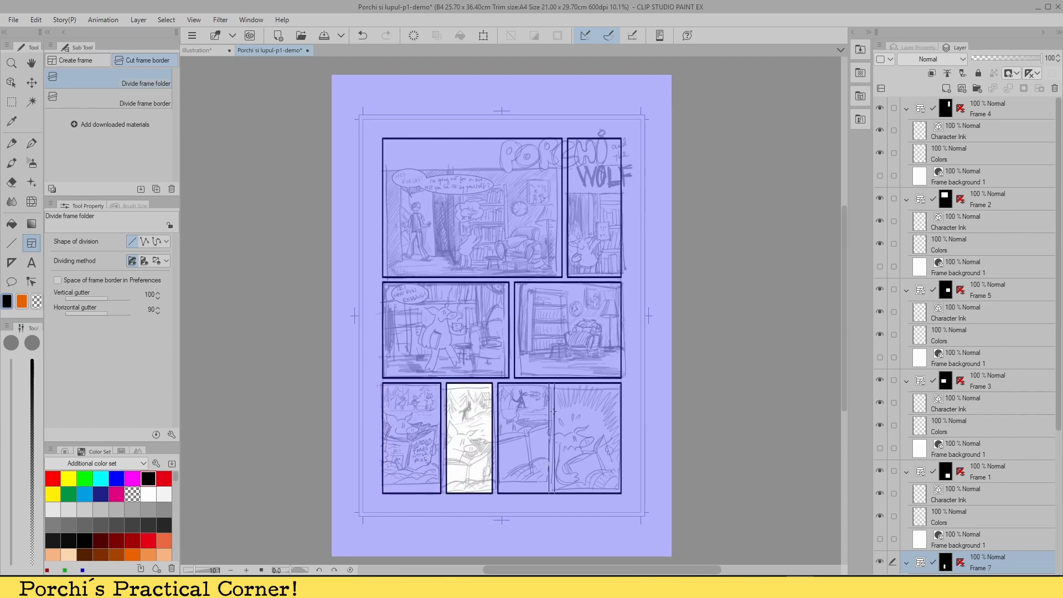
drag(548, 510, 548, 510)
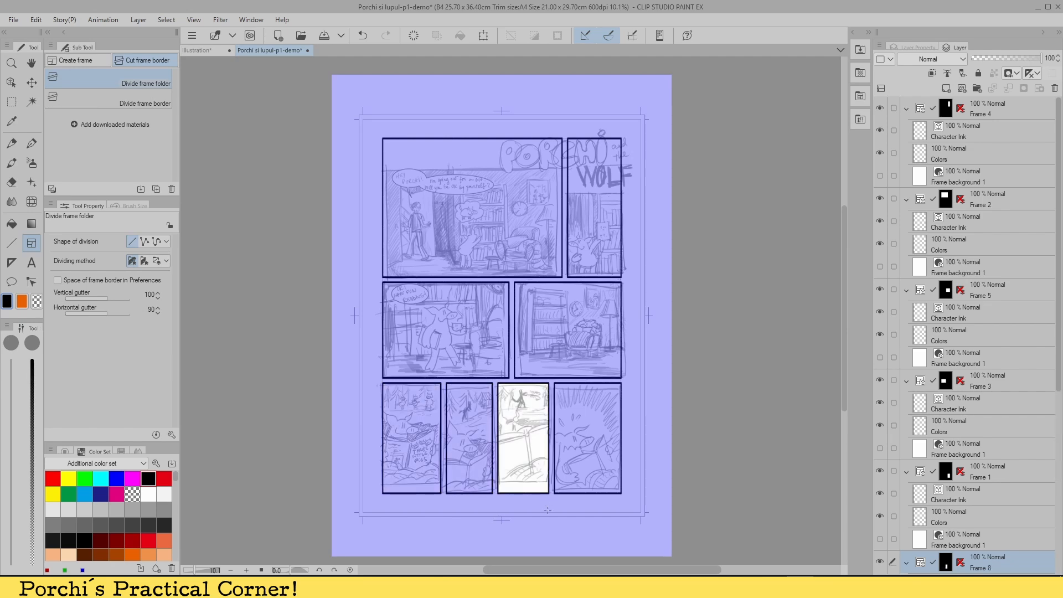
drag(449, 212, 513, 232)
key(ctrl+z)
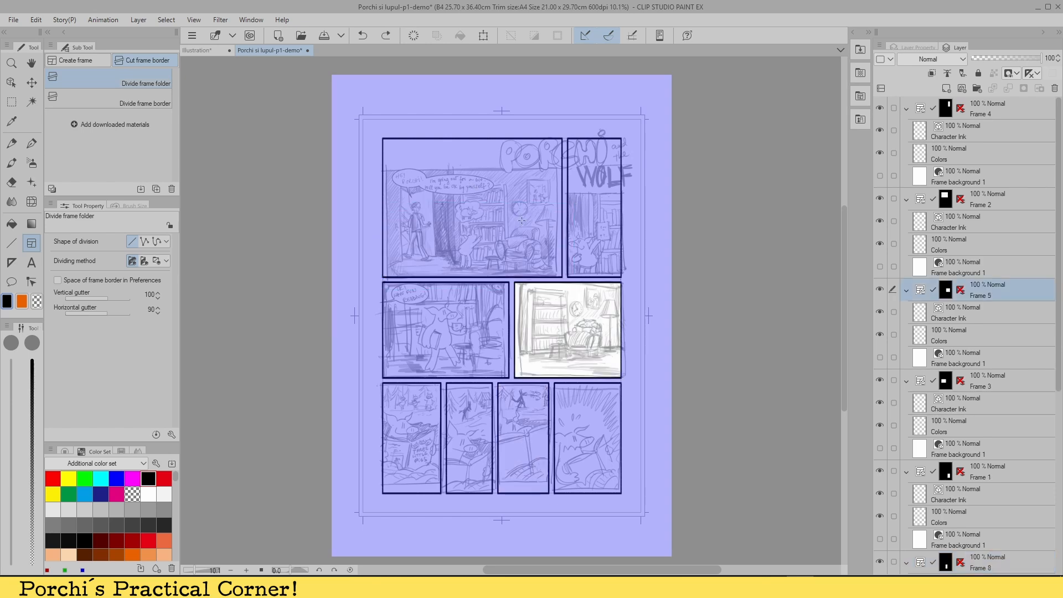
Step: Switch to the Object tool and lock the white base layer, Layer 1
key(o)
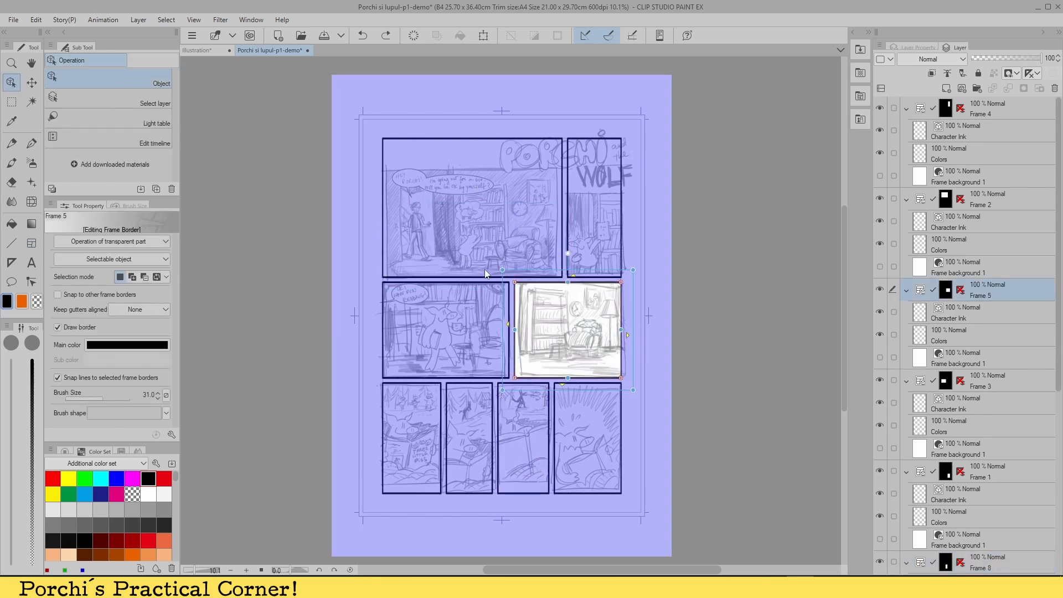
click(492, 251)
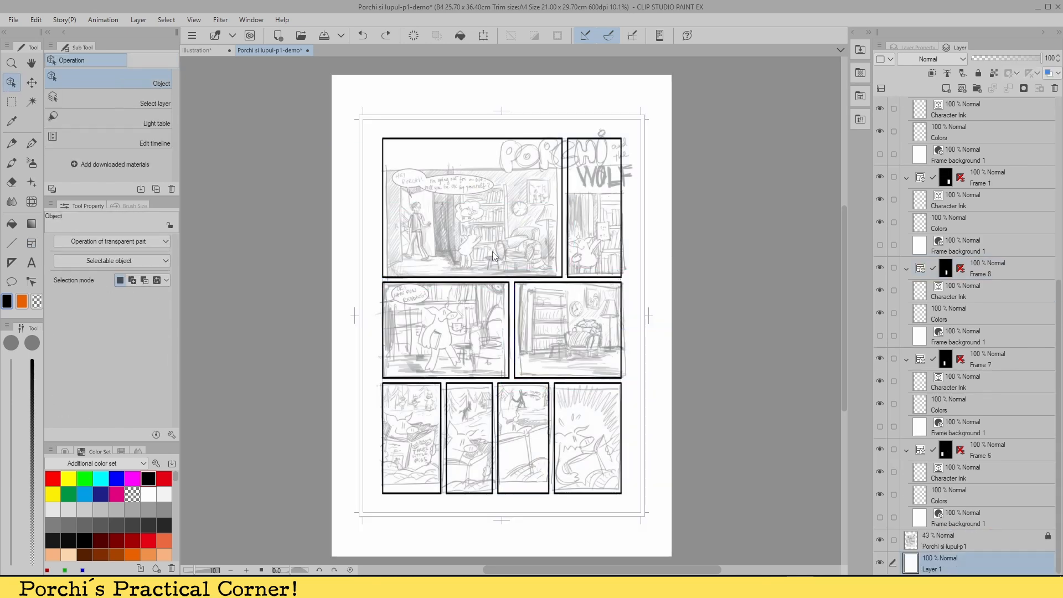
click(978, 74)
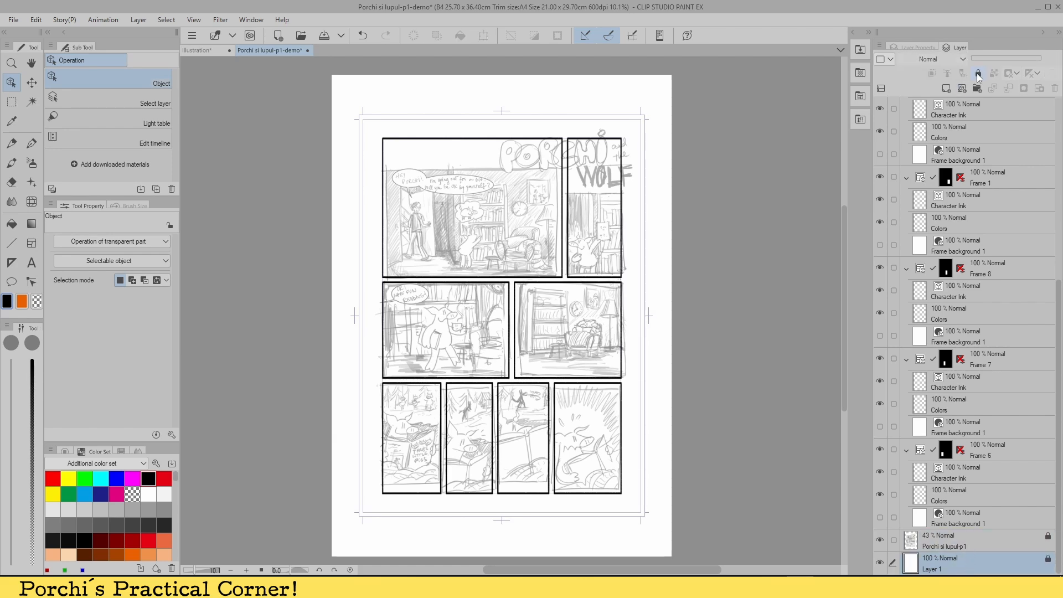
Step: Select panels across all three rows in turn to check that each has its own frame folder and layers
click(535, 216)
click(602, 226)
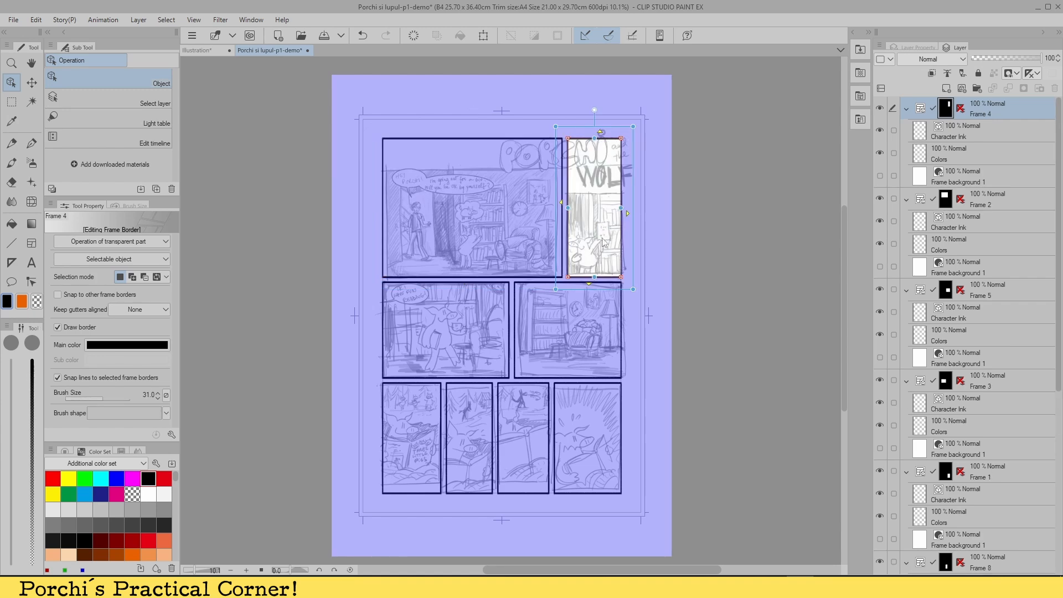
click(567, 336)
click(468, 348)
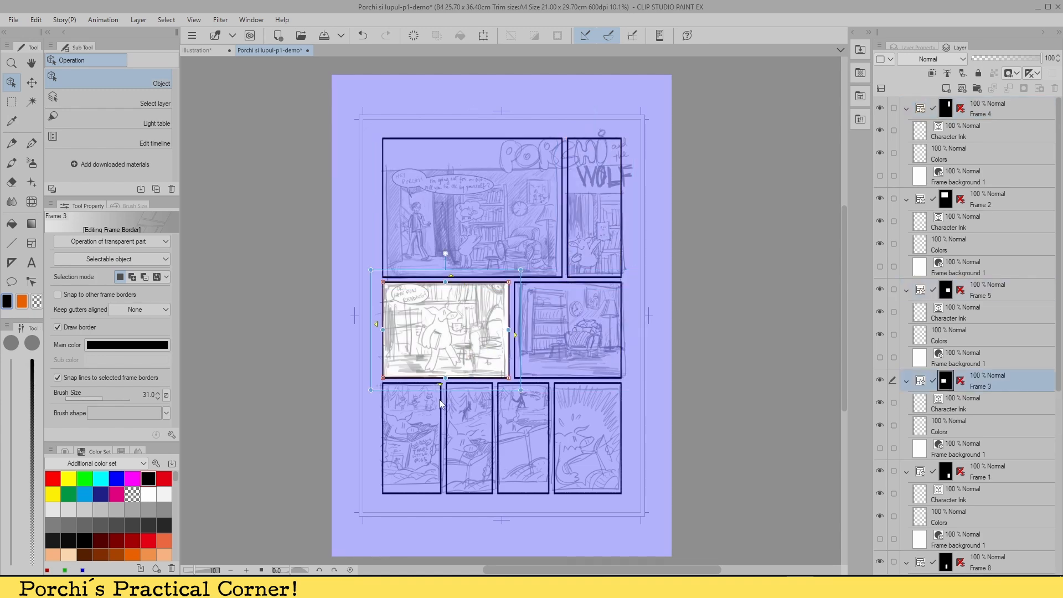
click(437, 423)
click(474, 439)
click(521, 438)
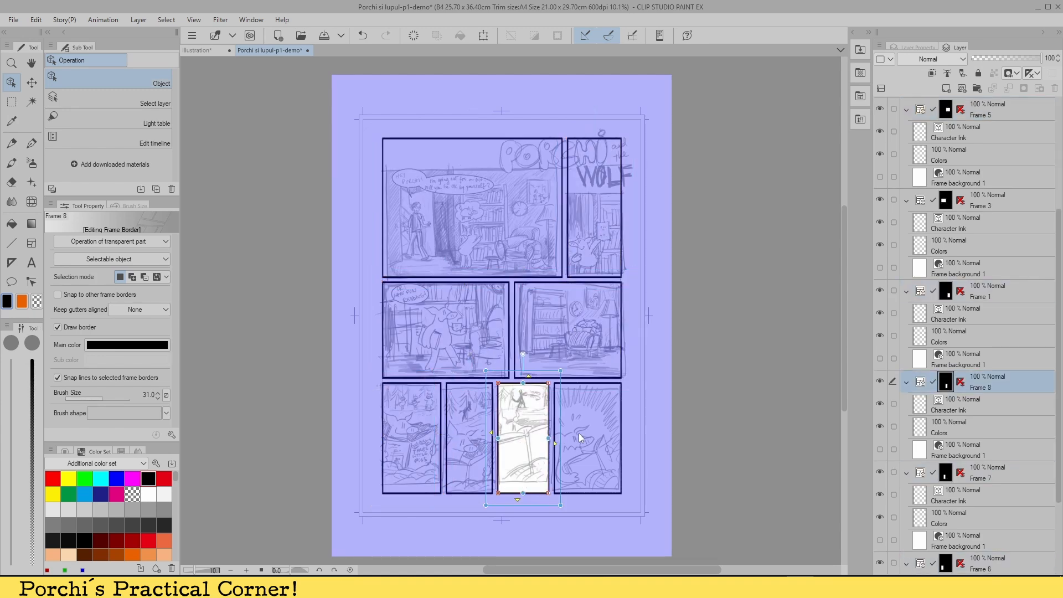
click(587, 429)
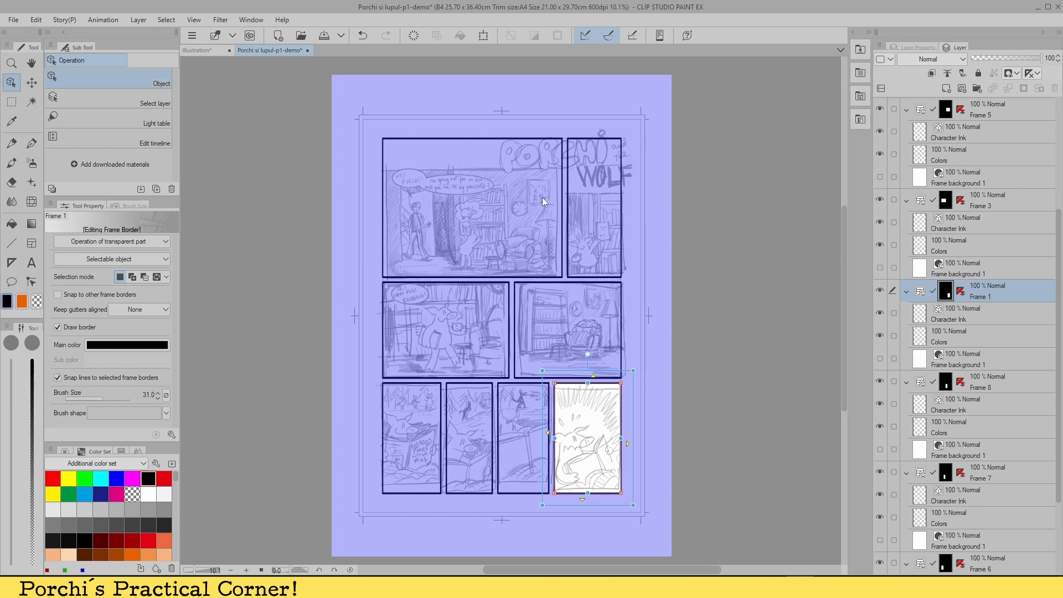
Step: Lower the top borders of both top-row panels to match the sketch, leaving room for the title
click(510, 144)
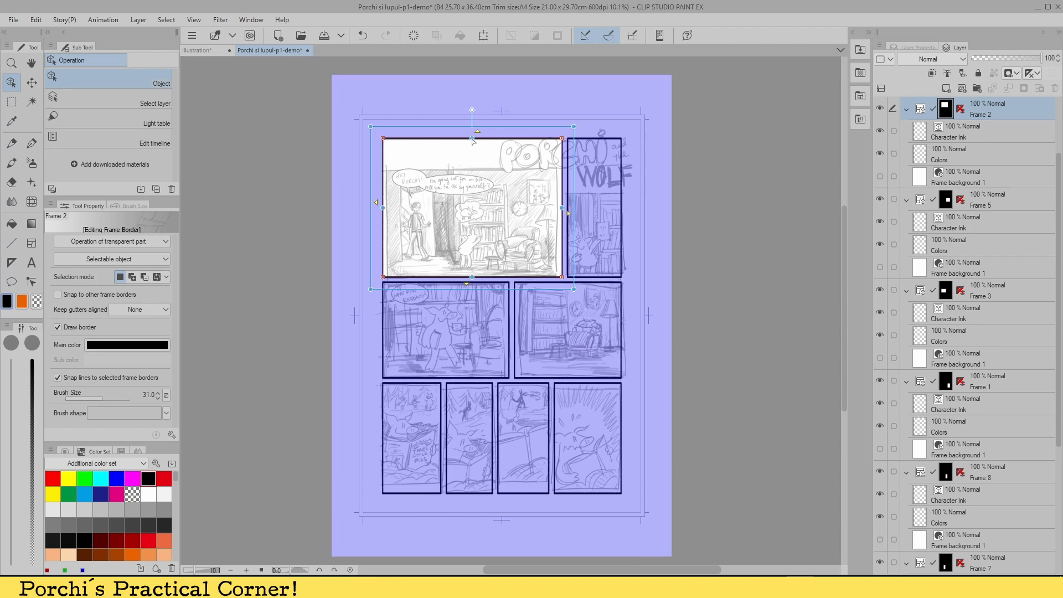
drag(473, 140, 472, 175)
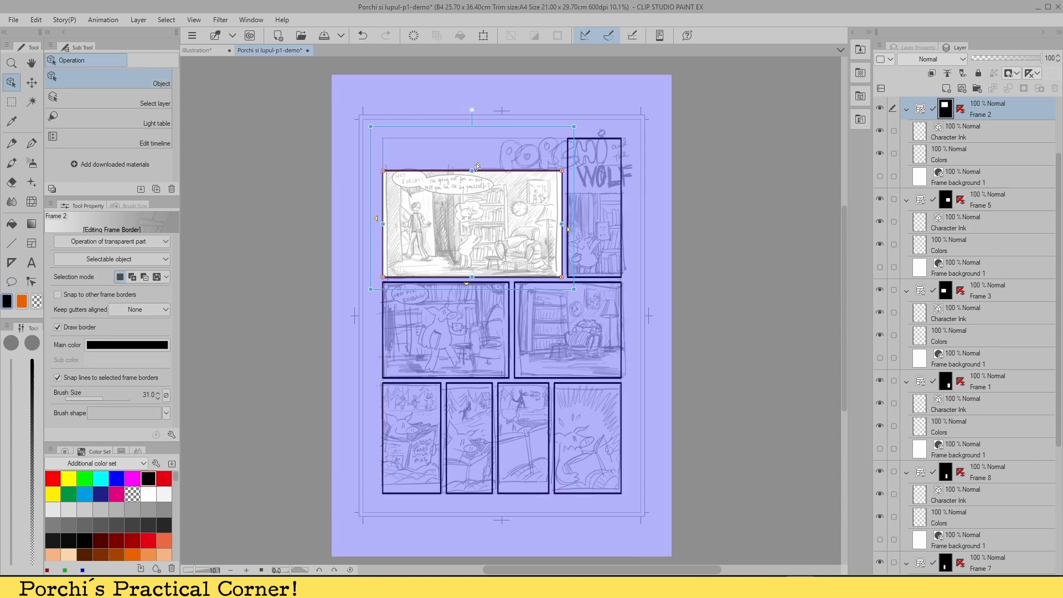
click(600, 143)
drag(600, 143, 595, 193)
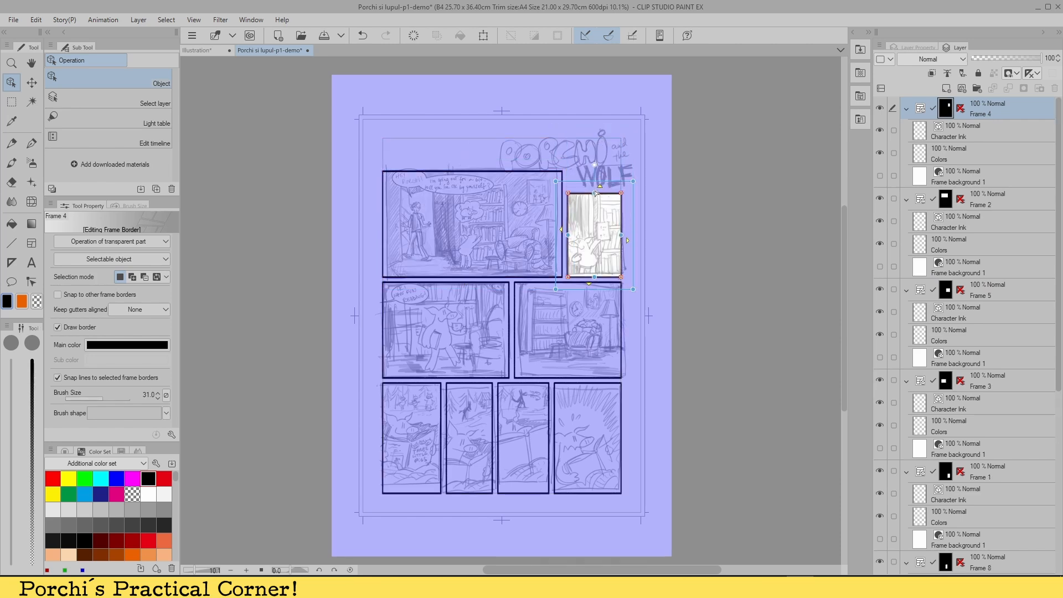
Step: Stagger the four bottom-row panels by raising the first and third bottom borders and lowering the second and fourth top borders
click(411, 494)
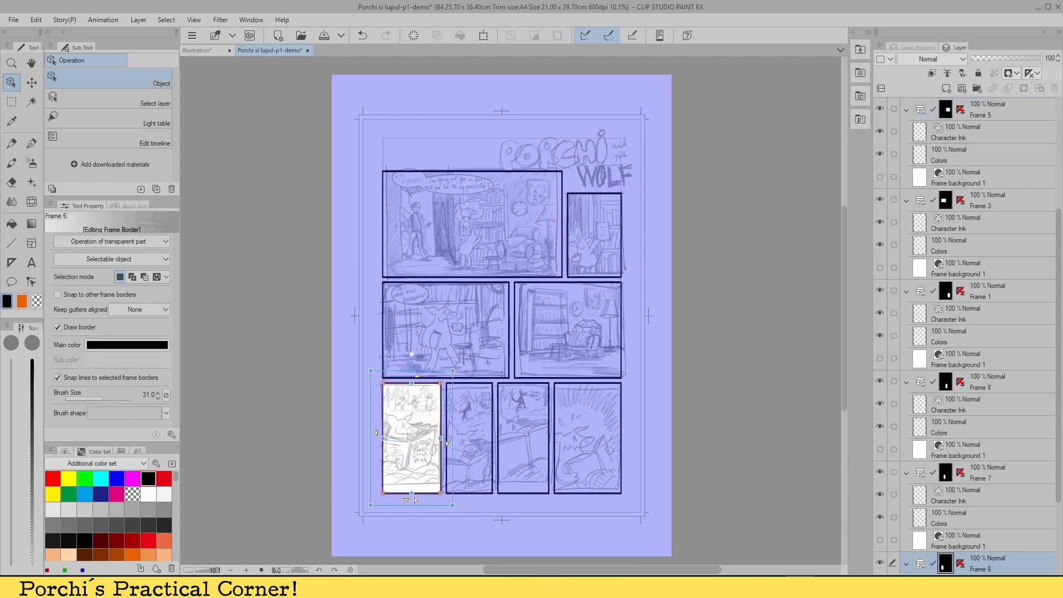
drag(411, 491, 417, 480)
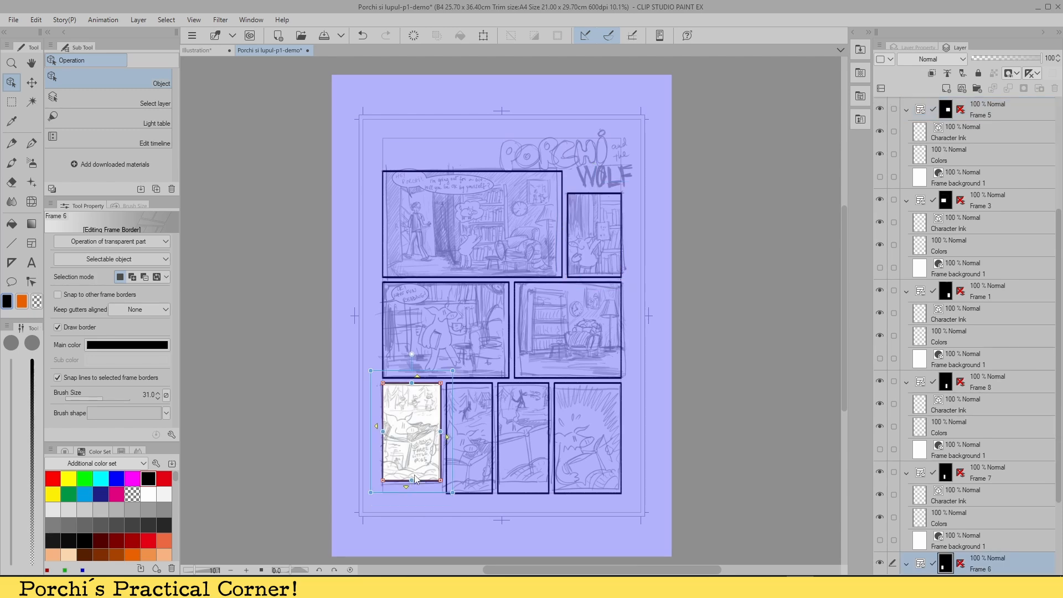
click(474, 383)
drag(473, 383, 482, 391)
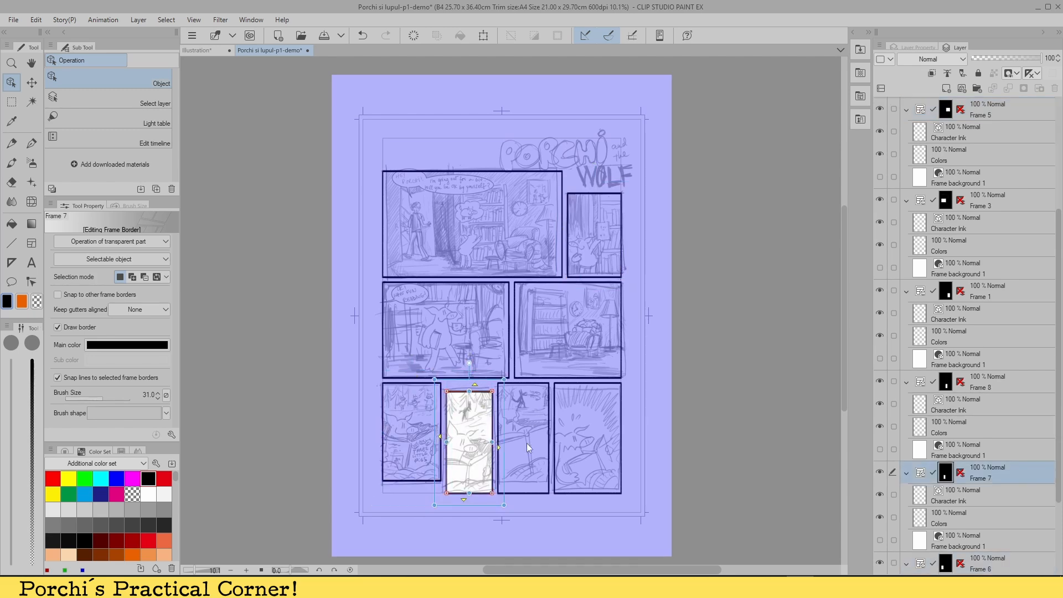
click(527, 493)
drag(527, 493, 527, 477)
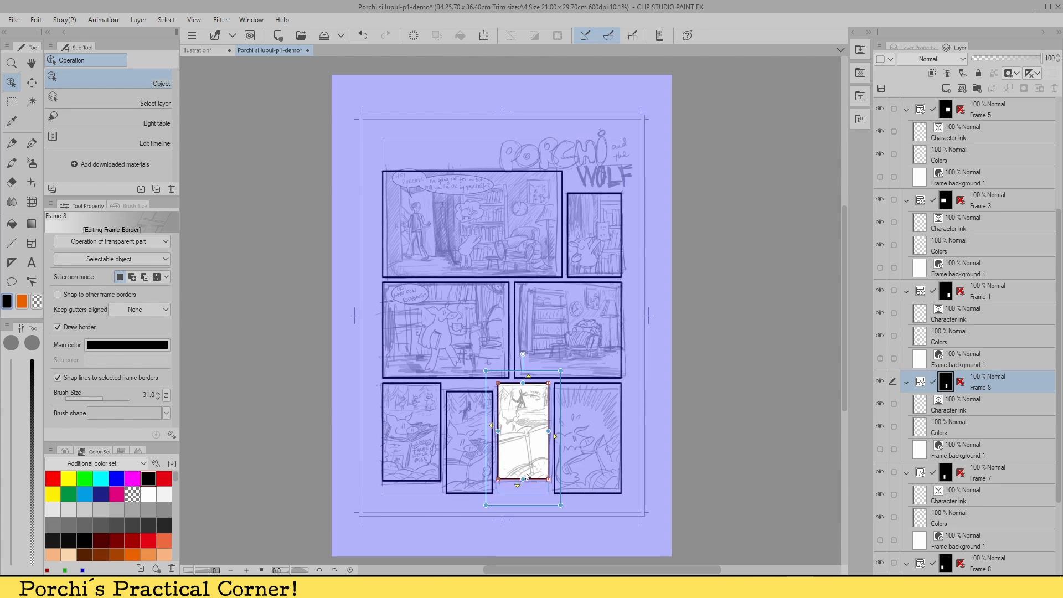
click(589, 383)
drag(589, 383, 590, 390)
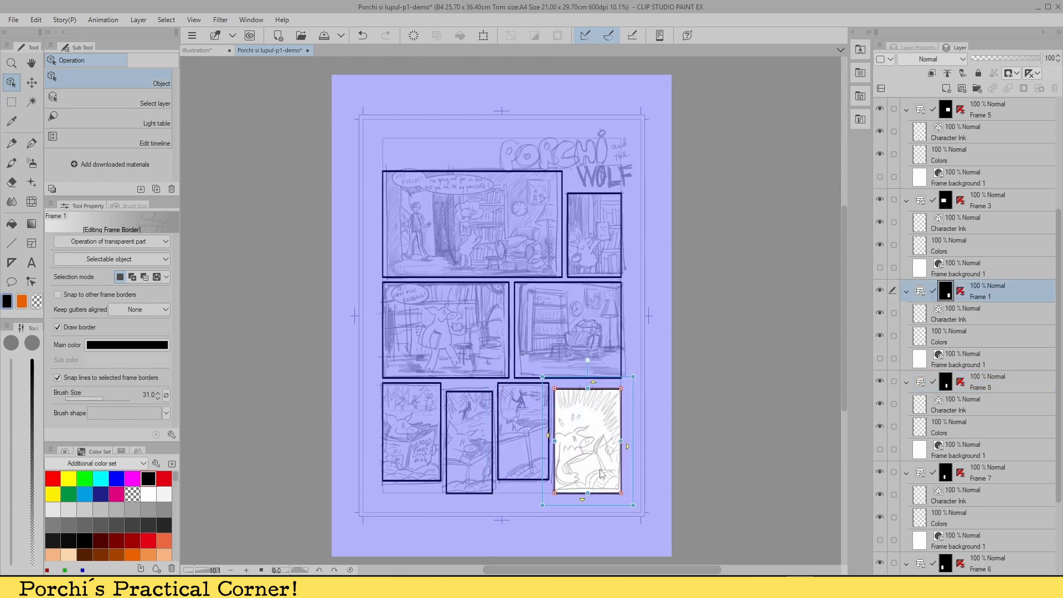
Step: Collapse all eight frame folders in the layer list
click(907, 472)
click(907, 383)
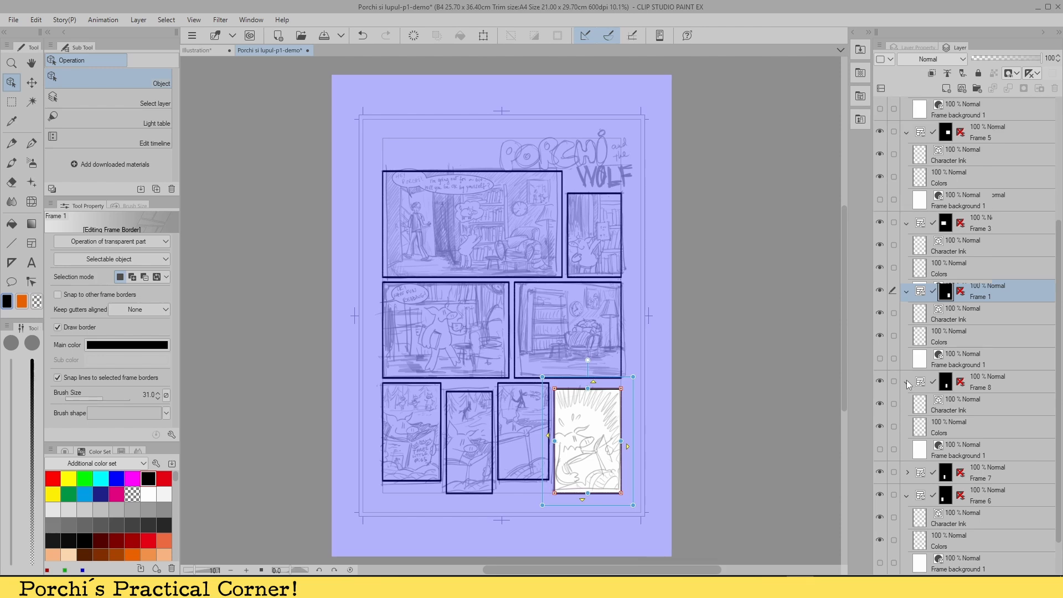
click(908, 314)
click(908, 291)
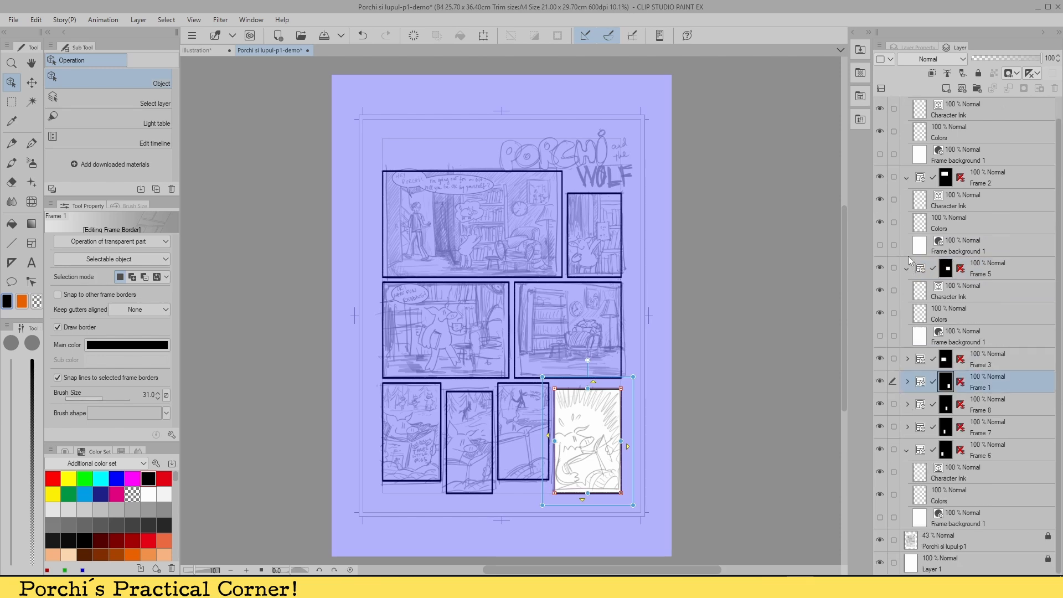
click(908, 271)
click(909, 199)
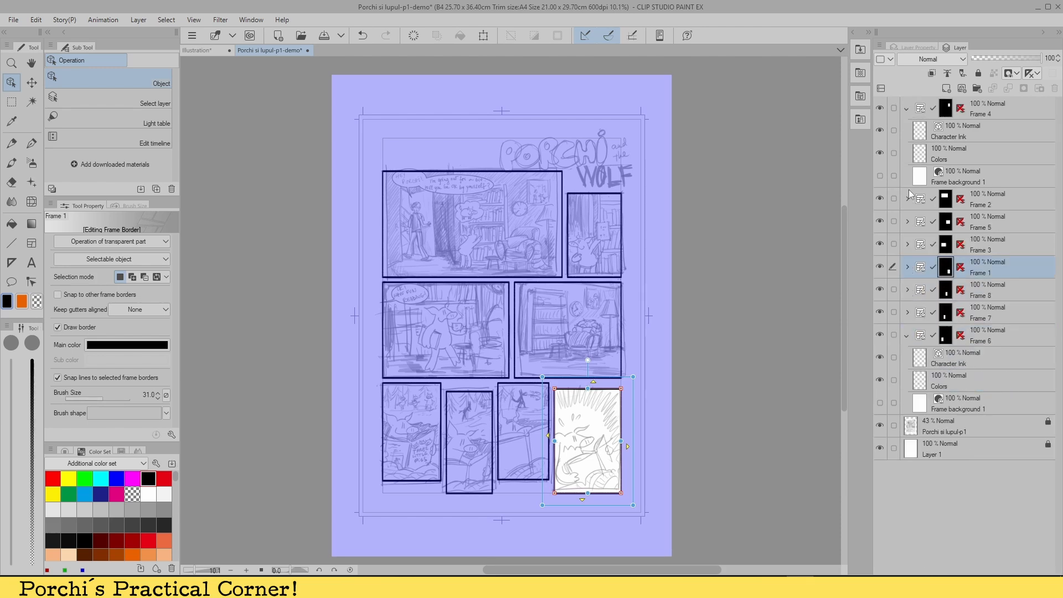
click(907, 108)
click(908, 267)
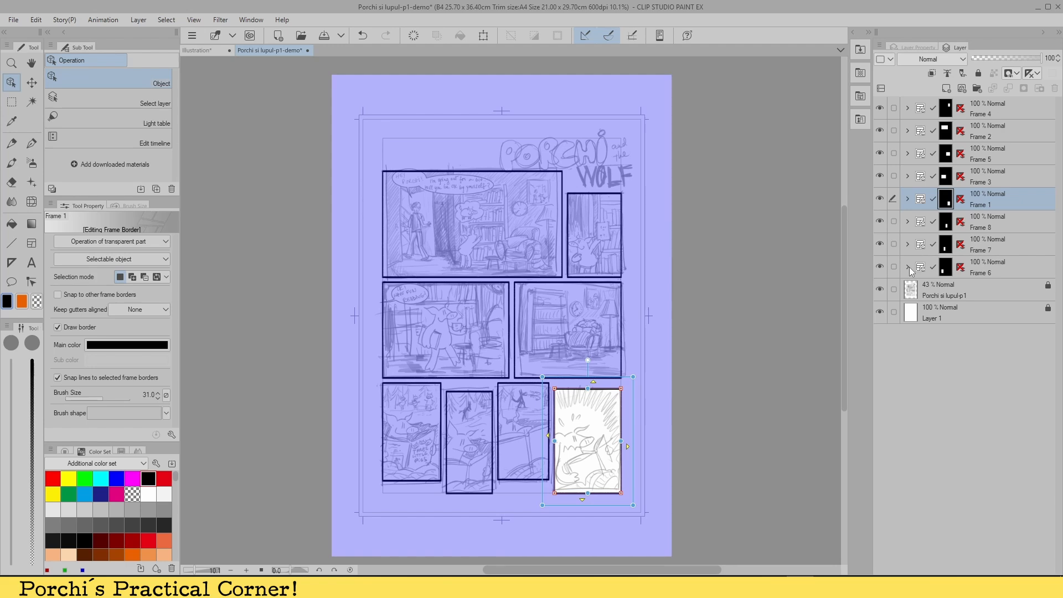
Step: Select panels in reading order to examine which frame folder each one belongs to
click(516, 218)
click(587, 238)
click(505, 329)
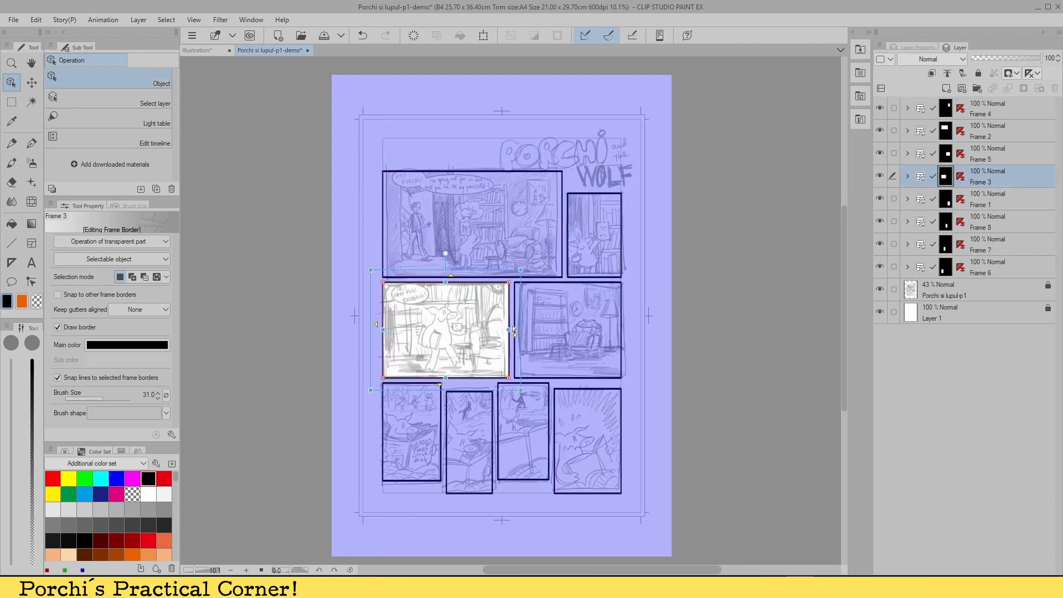
click(516, 333)
click(423, 418)
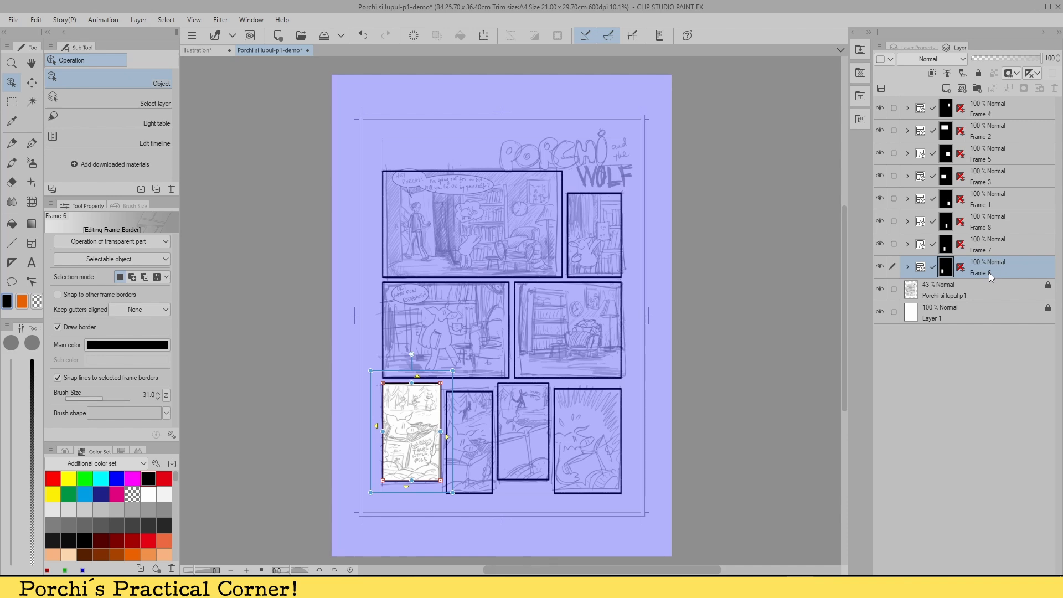
Step: Rename the large top-row panel's folder as Frame 1 and place it lowest among the frame folders
double_click(993, 136)
click(997, 134)
key(BackSpace)
text(1)
key(Return)
drag(1008, 132, 1007, 273)
Step: Rename the small top-row panel's folder as Frame 2 and place it directly above Frame 1
double_click(991, 114)
click(996, 113)
key(BackSpace)
text(2)
key(Return)
drag(1008, 111, 1009, 258)
Step: Move Frame 3 directly above Frame 2, and rename the second middle-row panel's folder as Frame 4, placing it above Frame 3
click(996, 134)
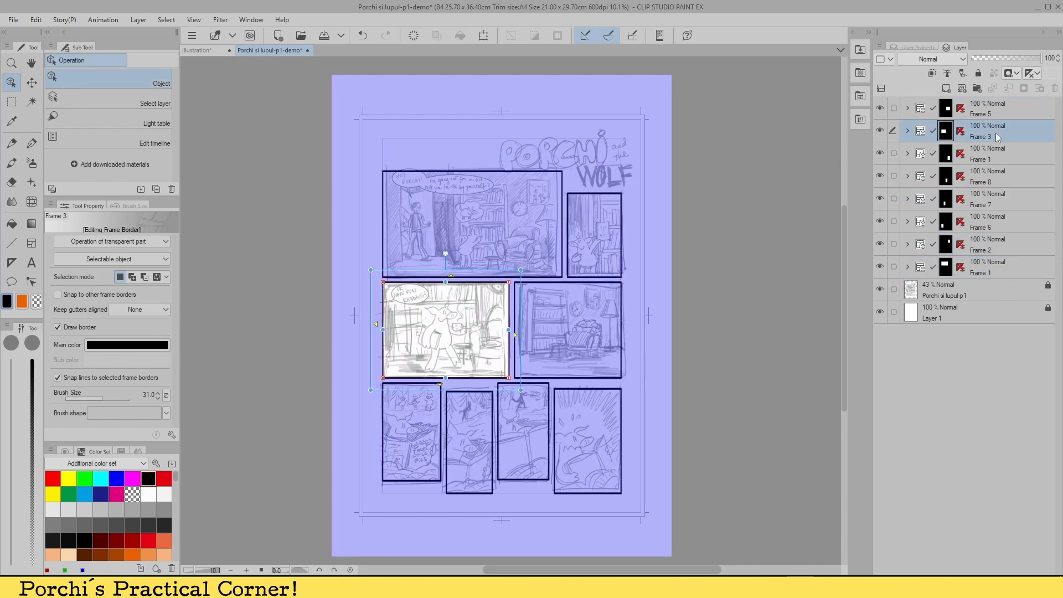
drag(996, 134, 1009, 229)
double_click(994, 114)
click(998, 114)
key(BackSpace)
text(4)
key(Return)
drag(1008, 112, 1009, 183)
Step: Rename the folders of the first and second bottom-row panels as Frame 5 and Frame 6
click(994, 181)
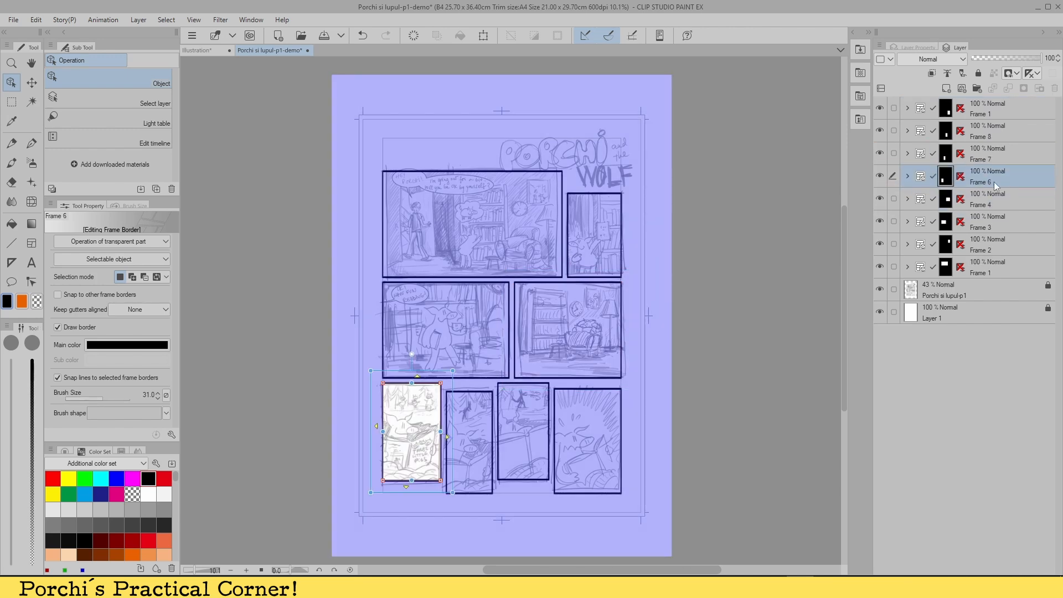
double_click(995, 181)
key(BackSpace)
text(5)
key(Return)
double_click(994, 159)
key(BackSpace)
text(6)
key(Return)
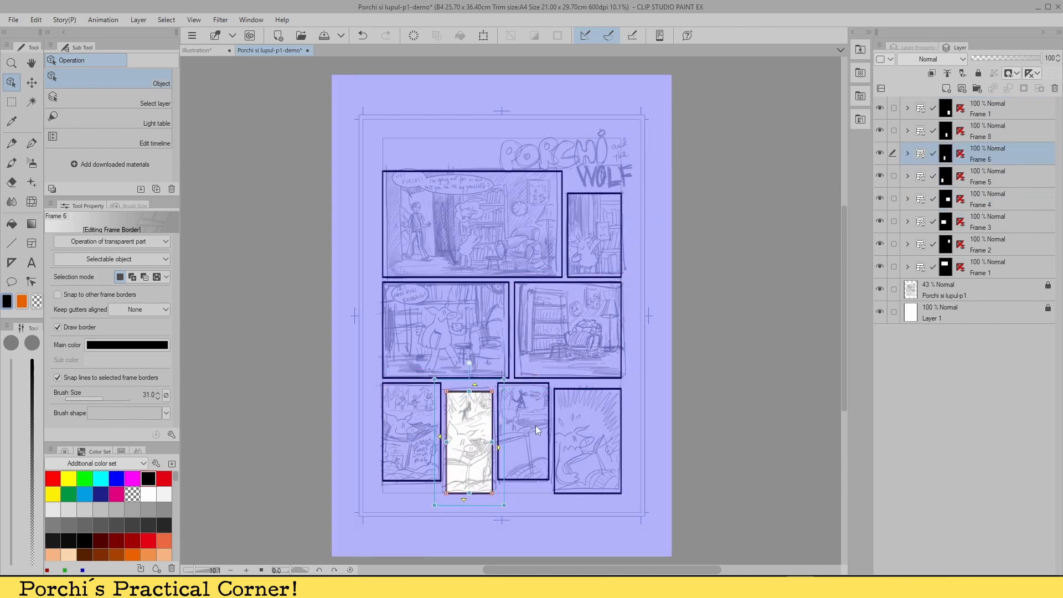
Step: Rename the folders of the third and fourth bottom-row panels as Frame 7 and Frame 8
double_click(995, 137)
key(BackSpace)
text(7)
key(Return)
double_click(995, 114)
key(BackSpace)
text(8)
key(Return)
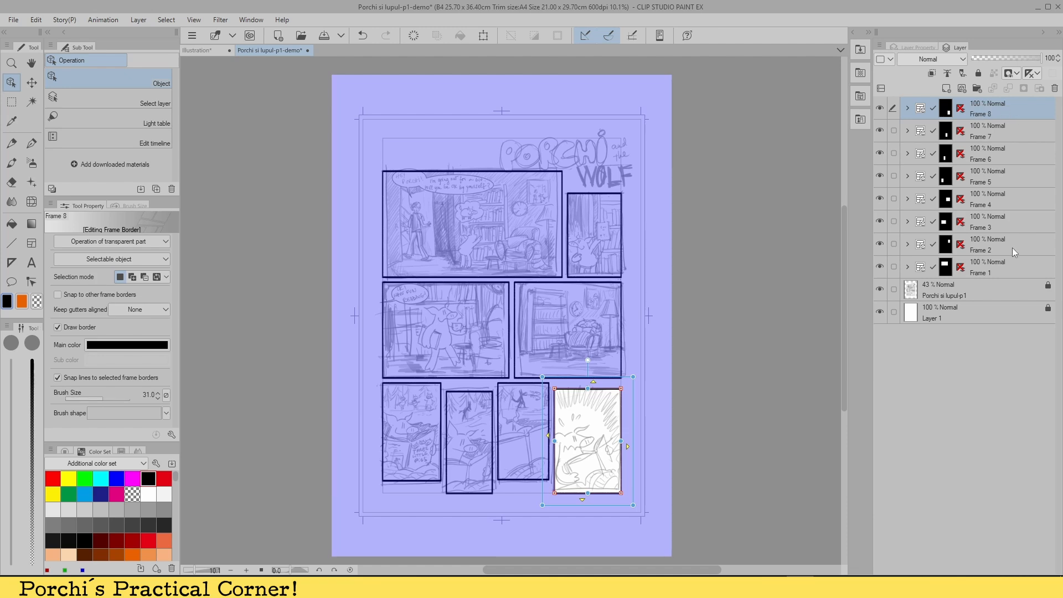
Step: Select panels in reading order to check that the frame folder numbering follows the page
click(591, 235)
click(568, 329)
click(412, 435)
click(470, 438)
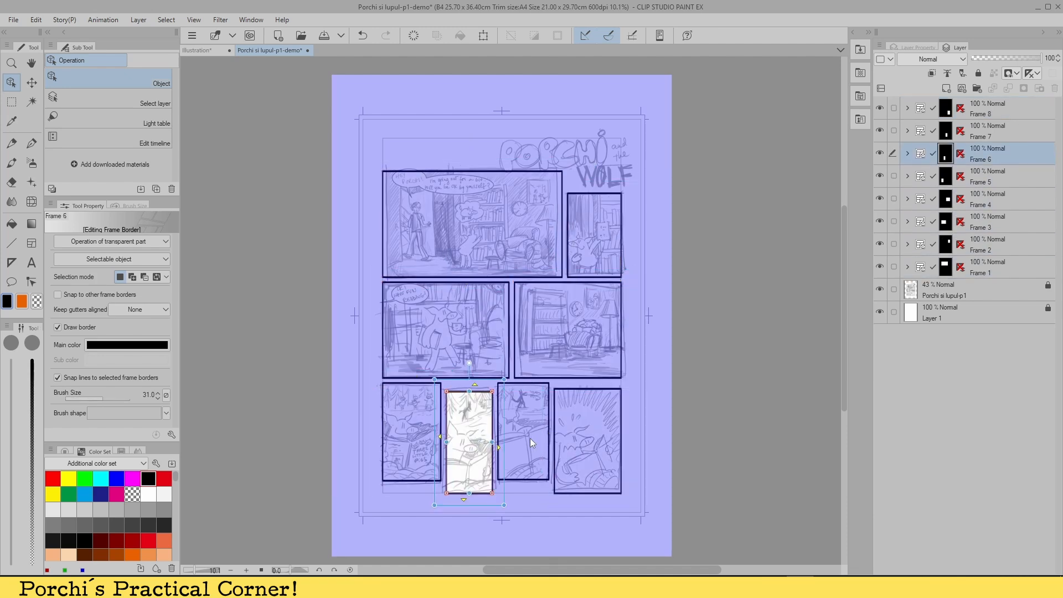
click(585, 433)
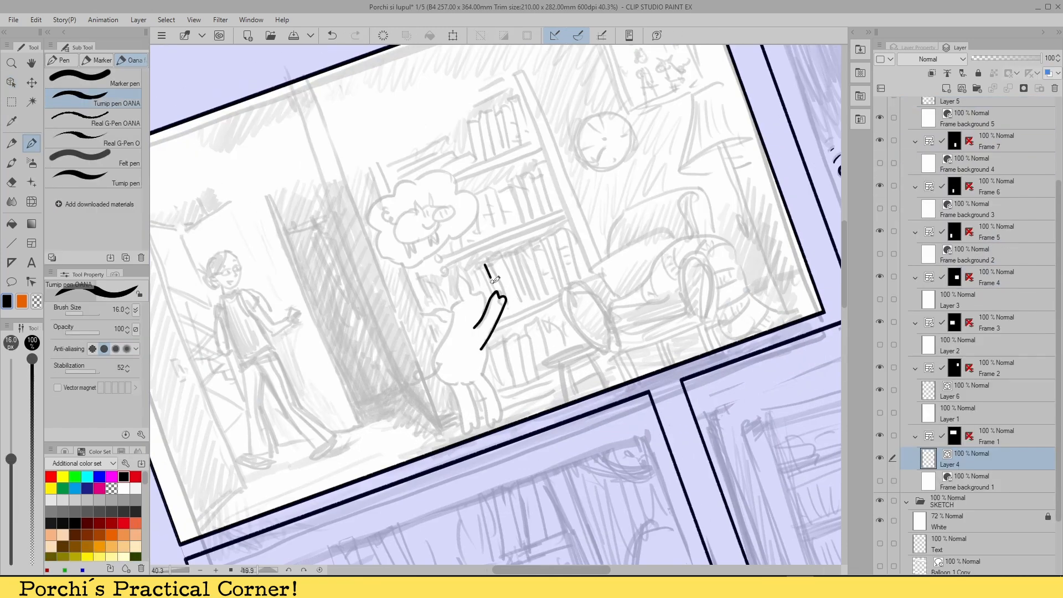
Step: Ink the pig and its thought bubble in the first panel with the Turnip pen at size 16.0
mouse_move(460, 277)
mouse_down()
mouse_move(440, 382)
mouse_move(501, 421)
mouse_up()
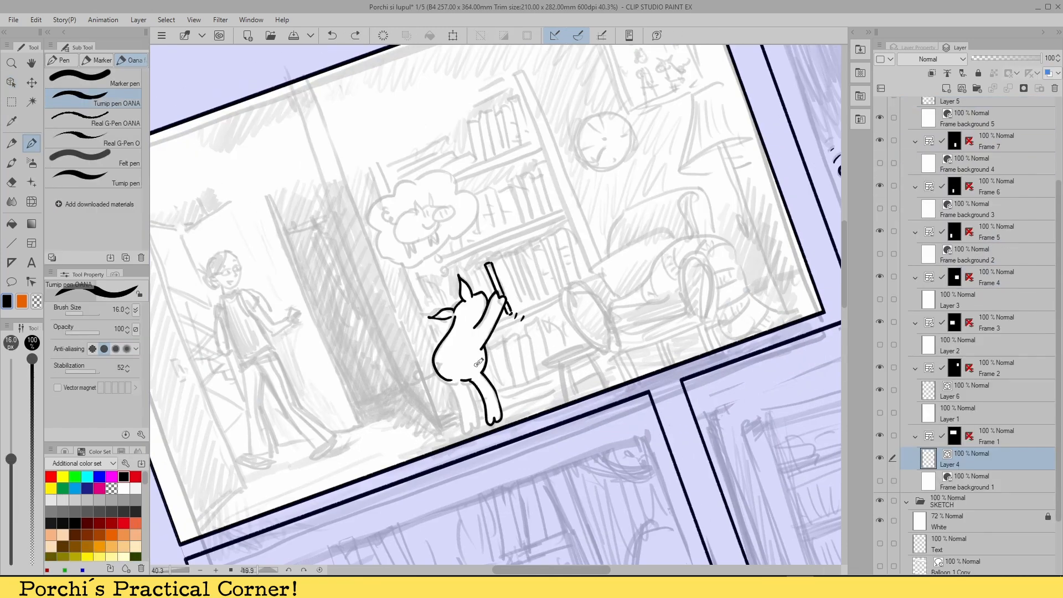
drag(437, 376, 407, 361)
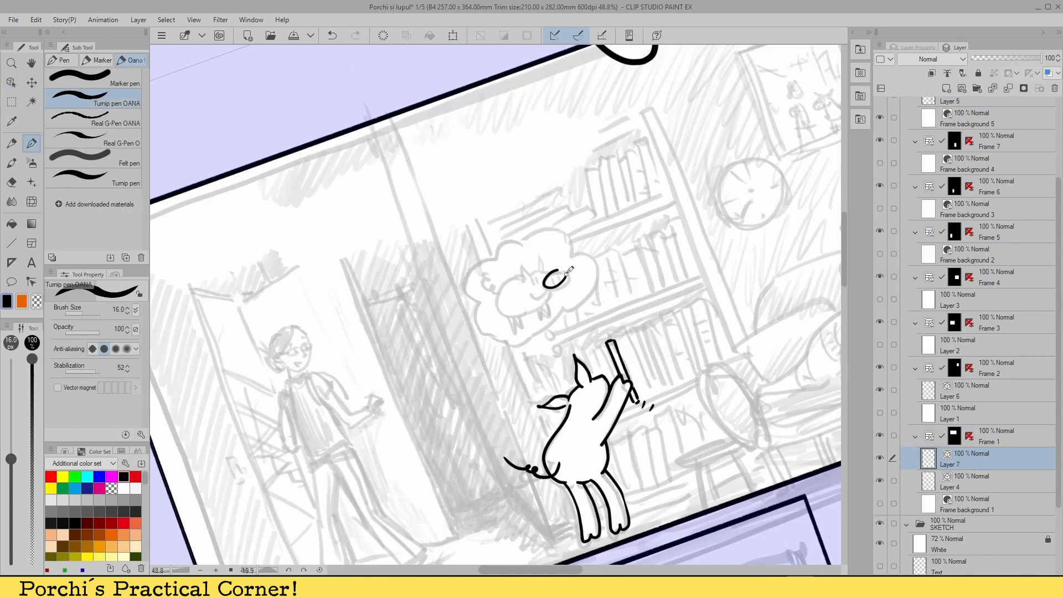
drag(498, 260, 553, 288)
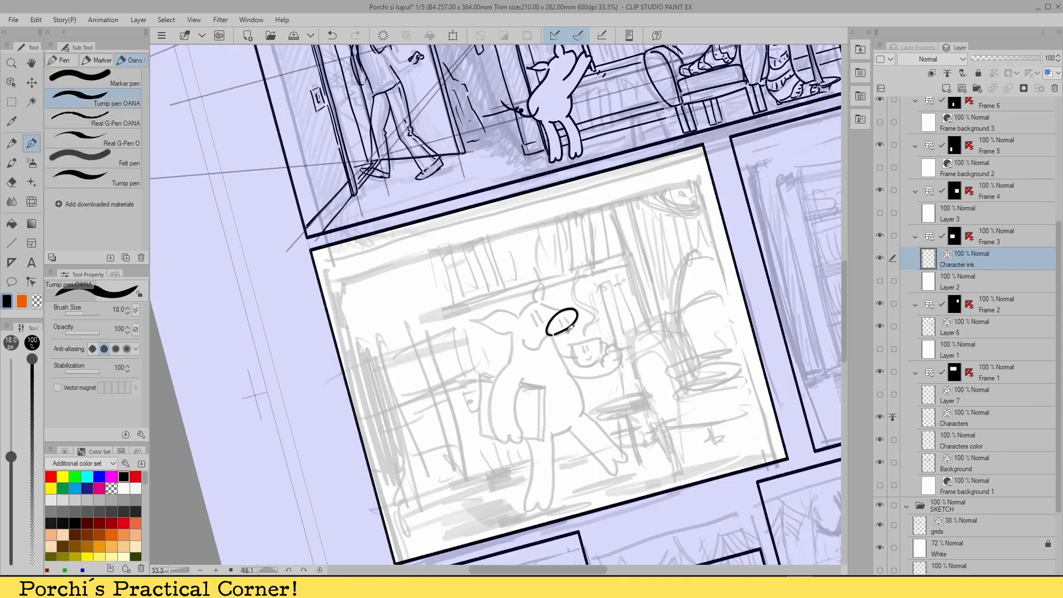
Step: Ink the pig's head, arm, body and steaming cup on Frame 3's Character ink layer with the Turnip pen at size 18.0
drag(474, 314, 521, 332)
mouse_move(549, 313)
mouse_down()
mouse_move(555, 331)
mouse_move(507, 439)
mouse_up()
drag(550, 336, 581, 417)
drag(565, 342, 595, 340)
drag(574, 286, 581, 333)
Step: Select and adjust the vector lines of the pig's cup and body in Frame 3 with the Object tool
key(o)
click(589, 350)
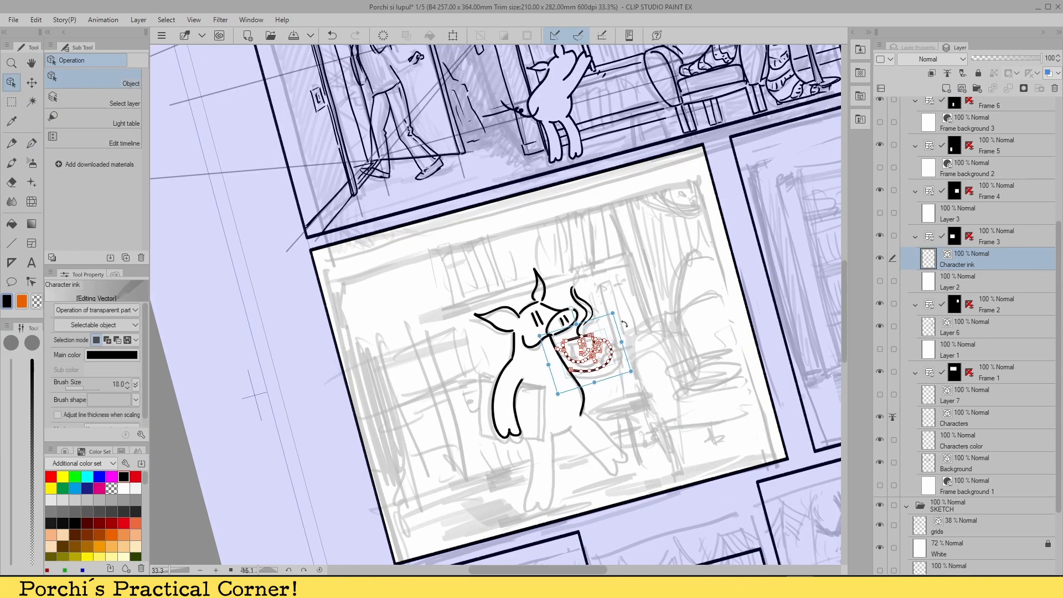
scroll(595, 269, up, 5)
click(556, 454)
click(548, 410)
scroll(455, 263, down, 5)
Step: Ink the pig's legs and the book under its arm in Frame 3, adjusting lines with the Object tool
key(p)
drag(479, 441, 528, 492)
drag(494, 422, 545, 476)
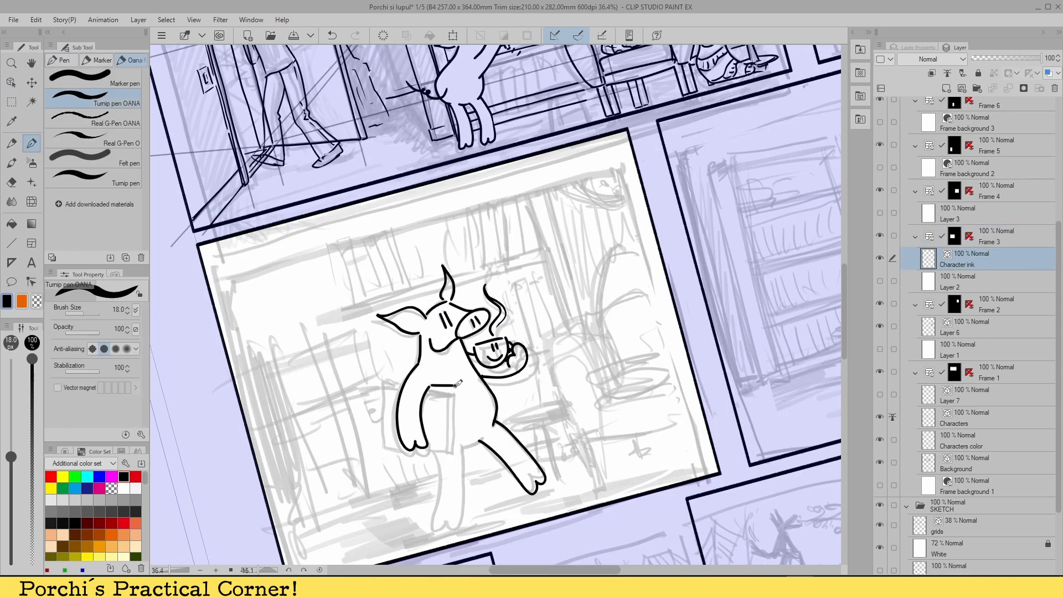
drag(455, 387, 452, 444)
key(o)
click(397, 386)
key(p)
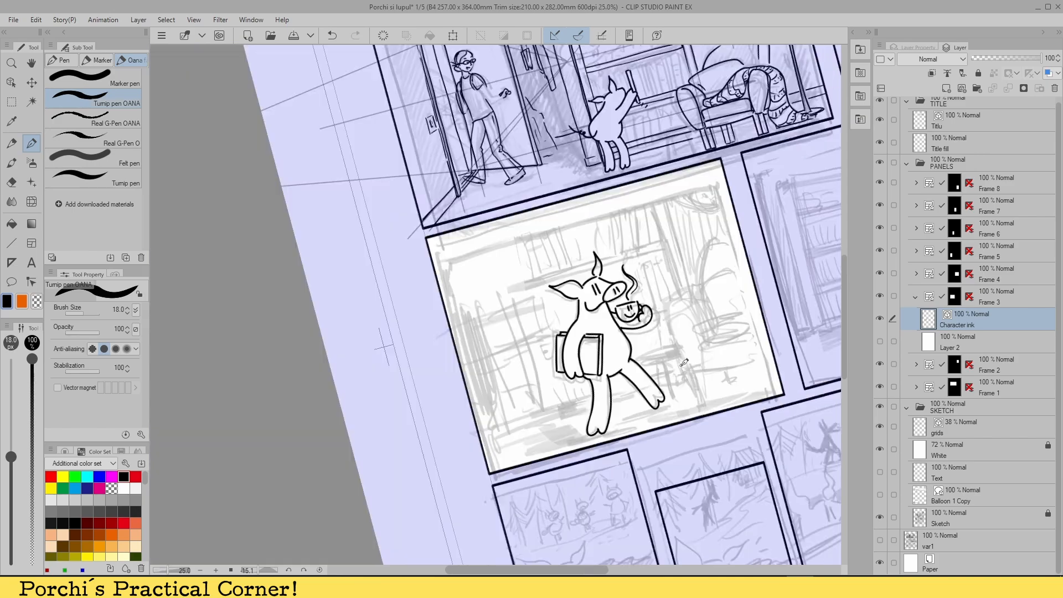
Step: Ink the pig reading in the armchair on Frame 4's Character ink layer, using a pen size of 12.0
scroll(575, 301, up, 5)
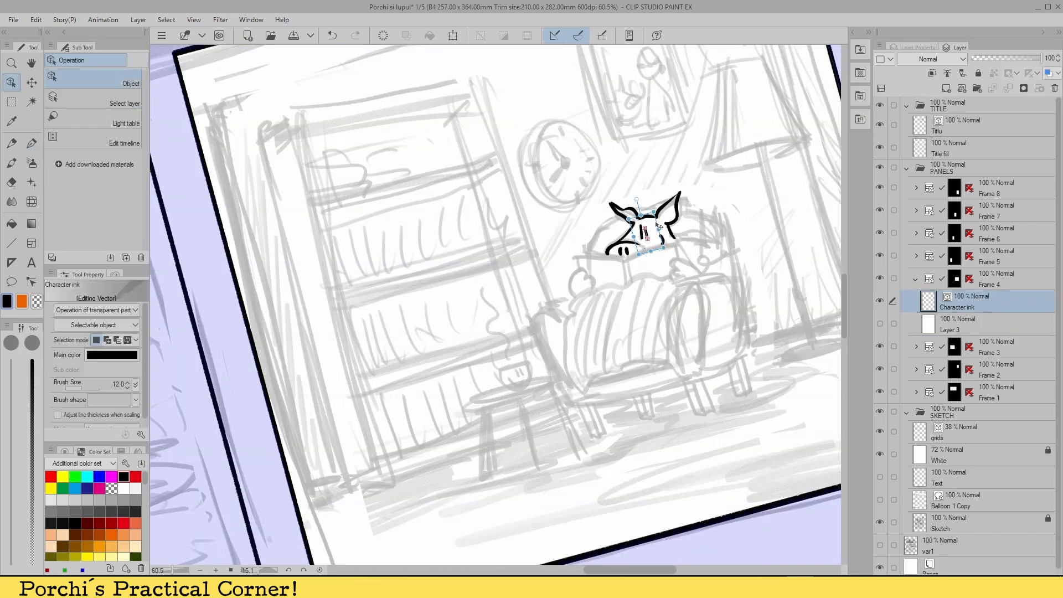
drag(673, 272, 699, 271)
mouse_move(588, 287)
mouse_down()
mouse_move(616, 258)
mouse_move(583, 258)
mouse_up()
scroll(559, 399, down, 5)
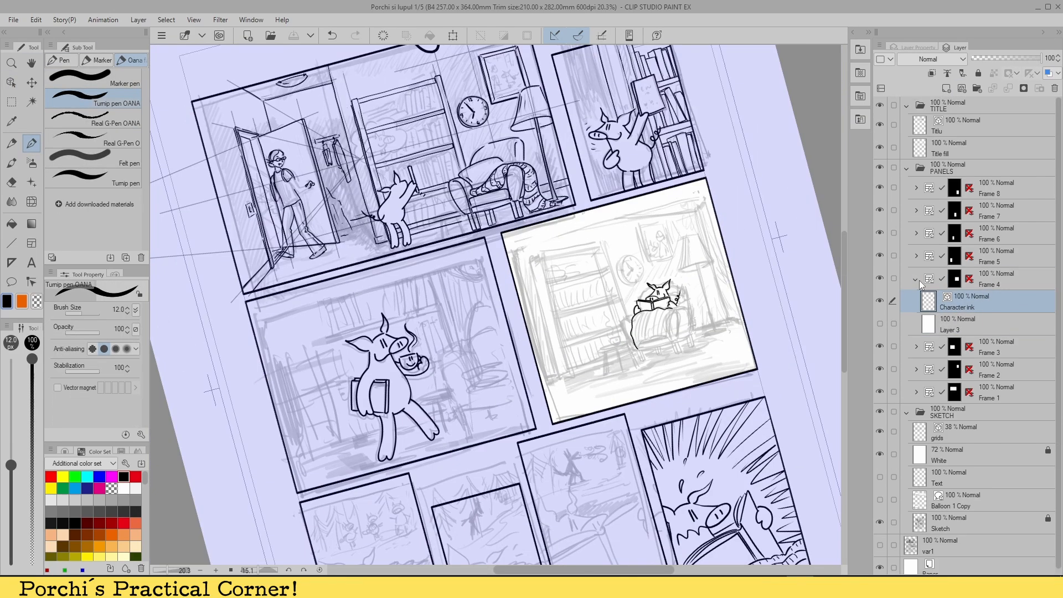